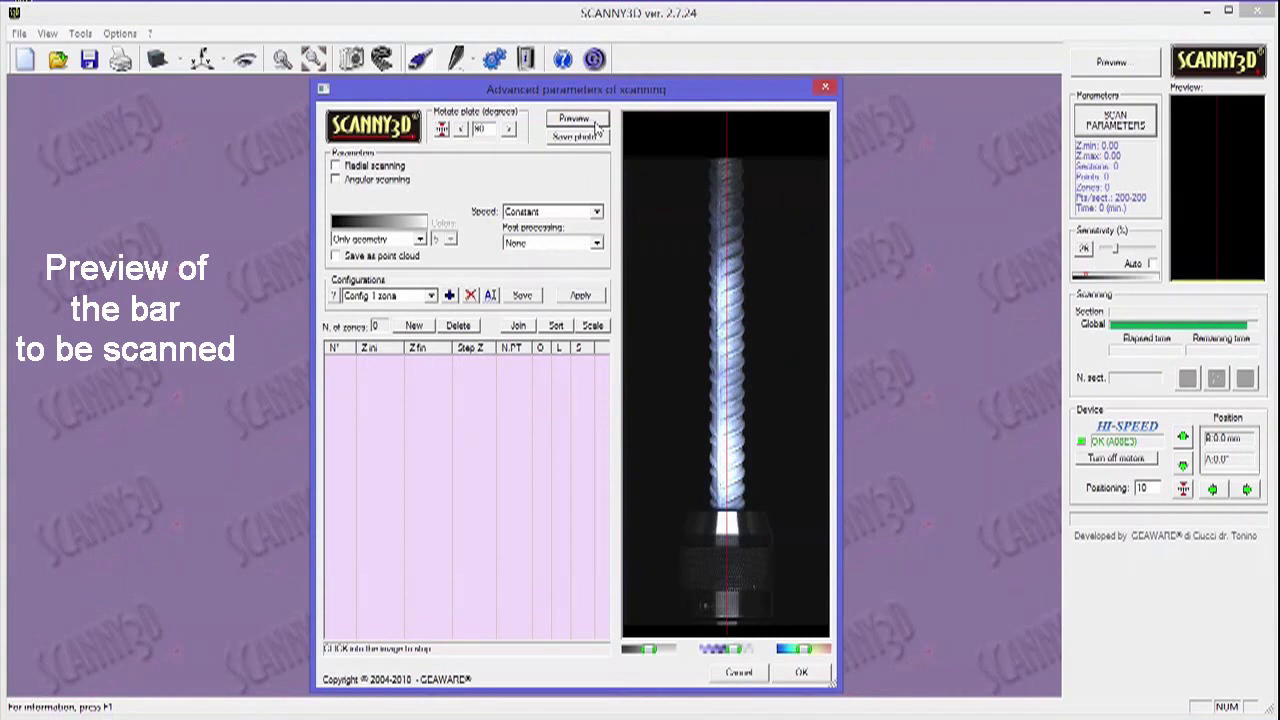
Add a scanning zone from Z 107.982 to 204.005 with a 0.4 Z step
click(414, 325)
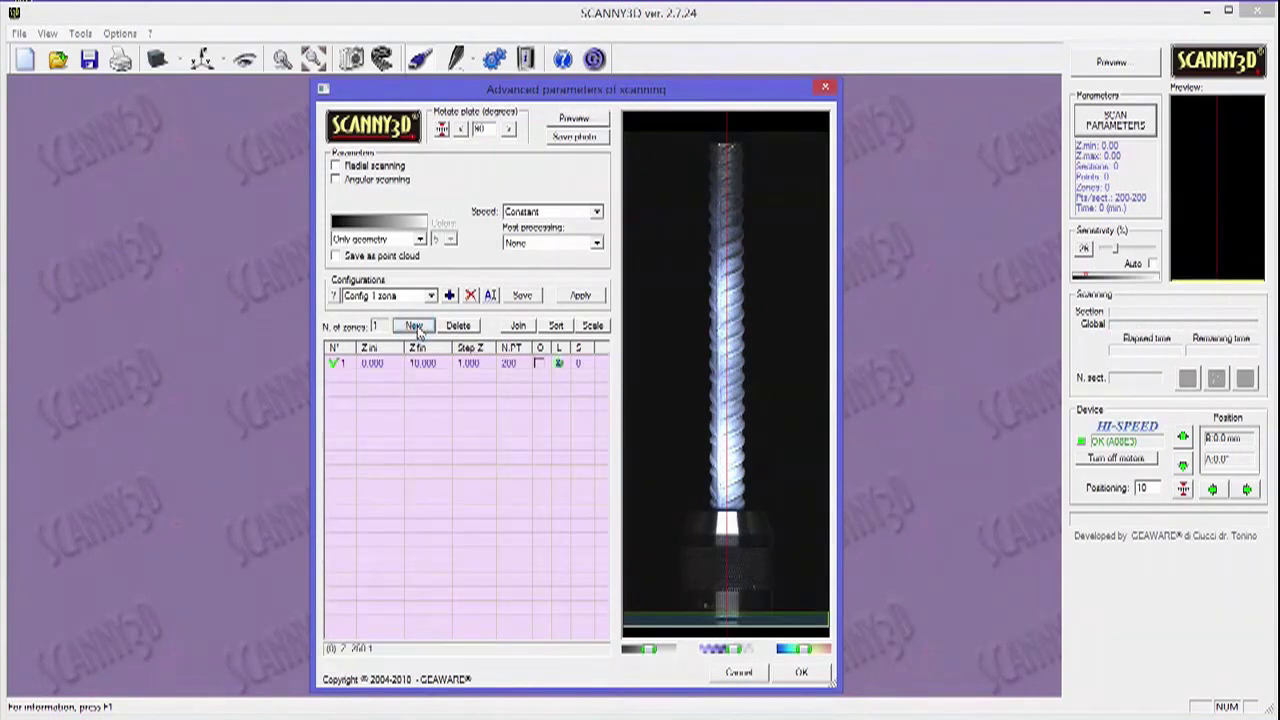
drag(701, 549, 718, 325)
drag(743, 624, 763, 466)
click(478, 363)
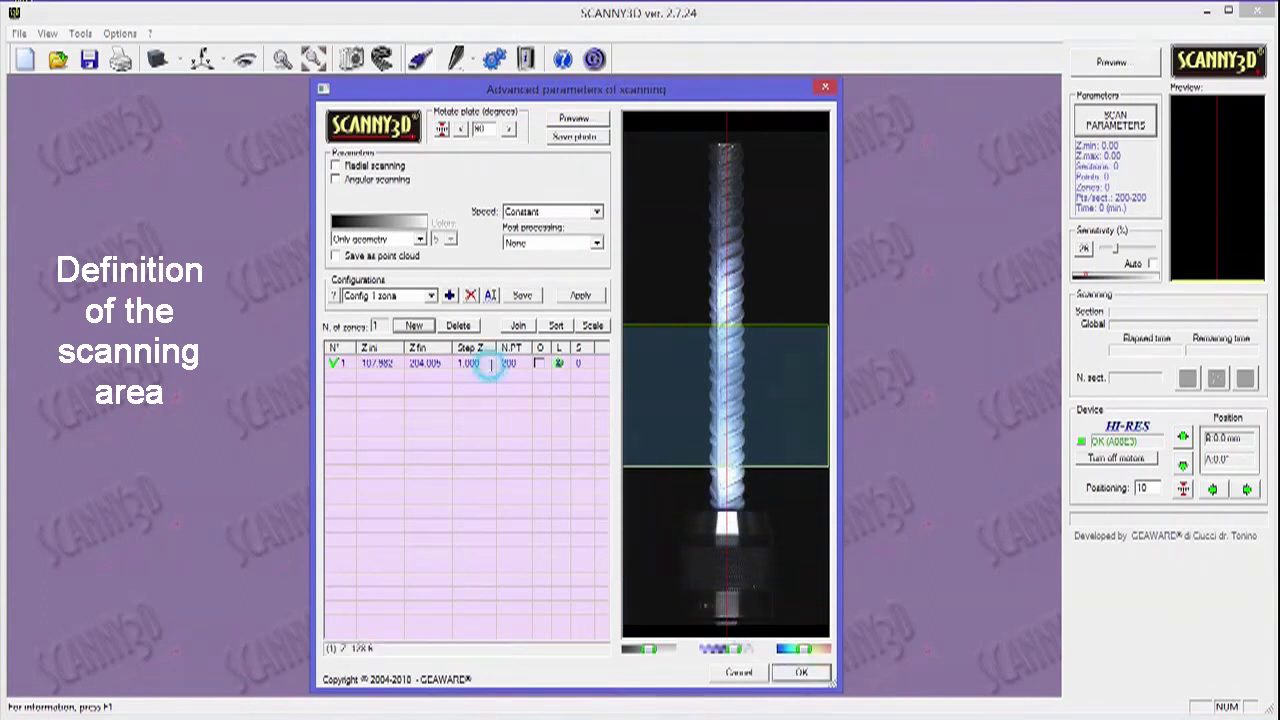
text(0.4)
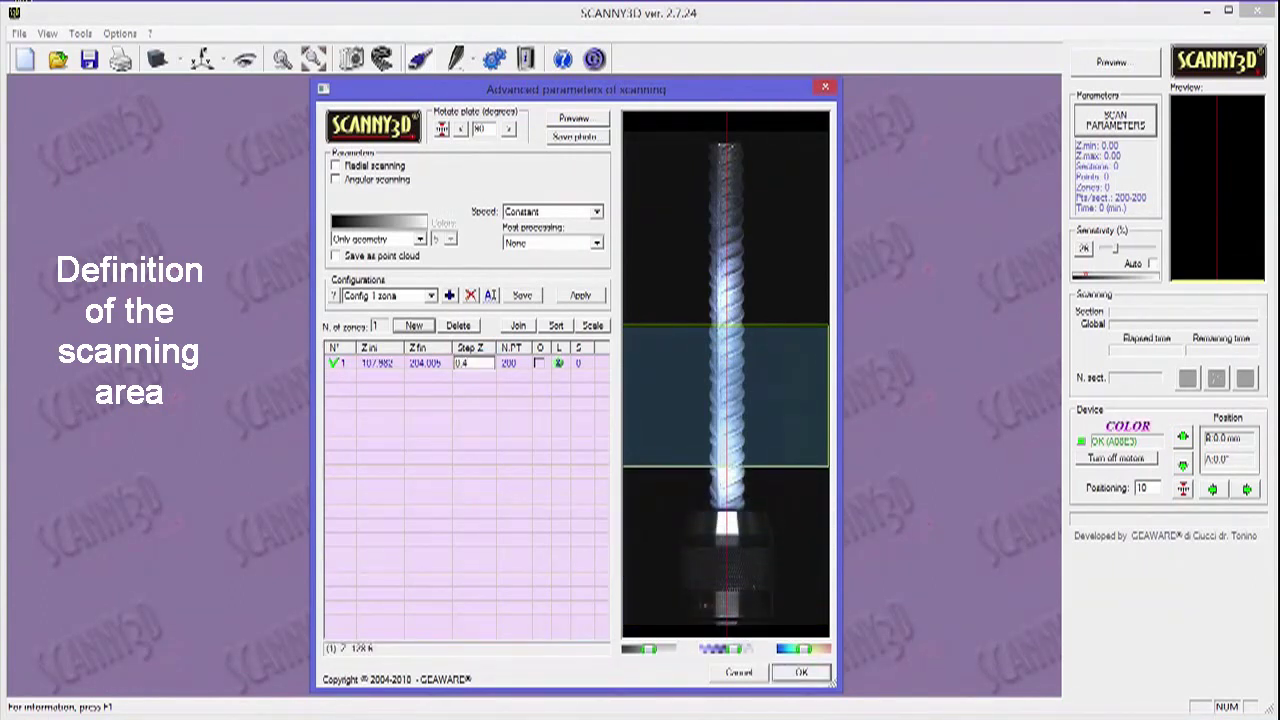
key(Return)
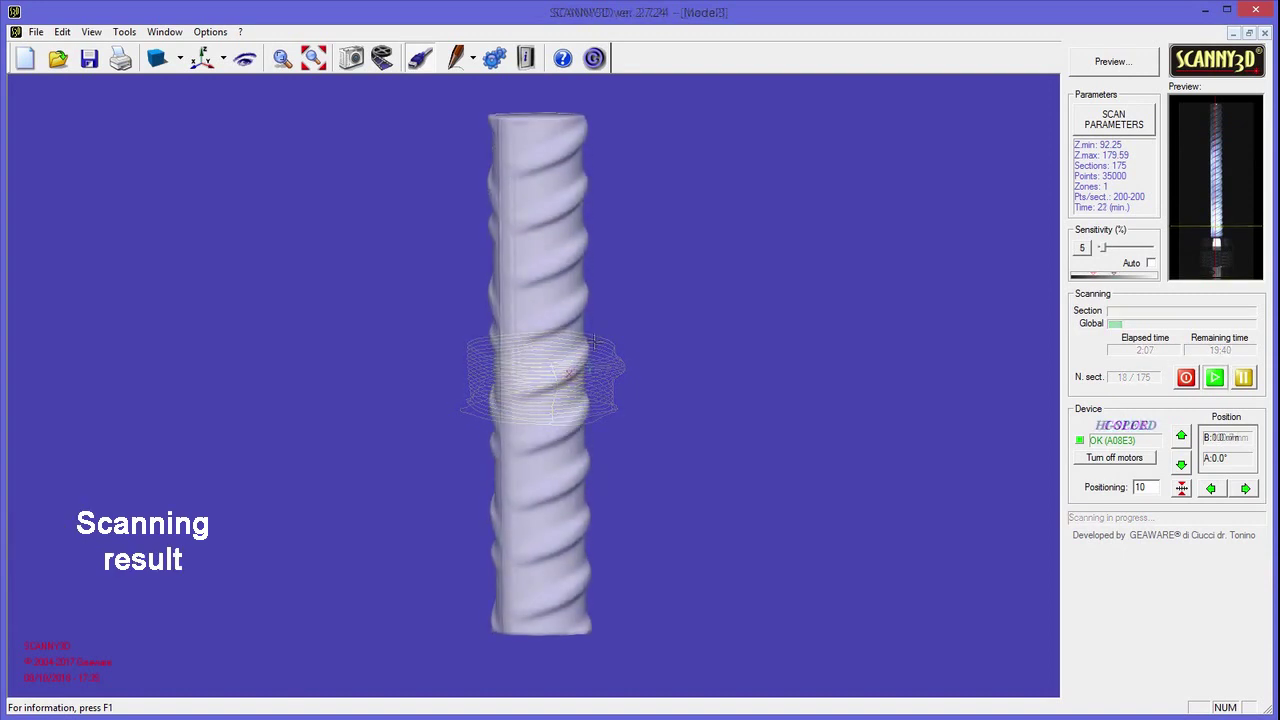
Orbit the finished scan to inspect the ribbed bar model
drag(566, 354, 633, 354)
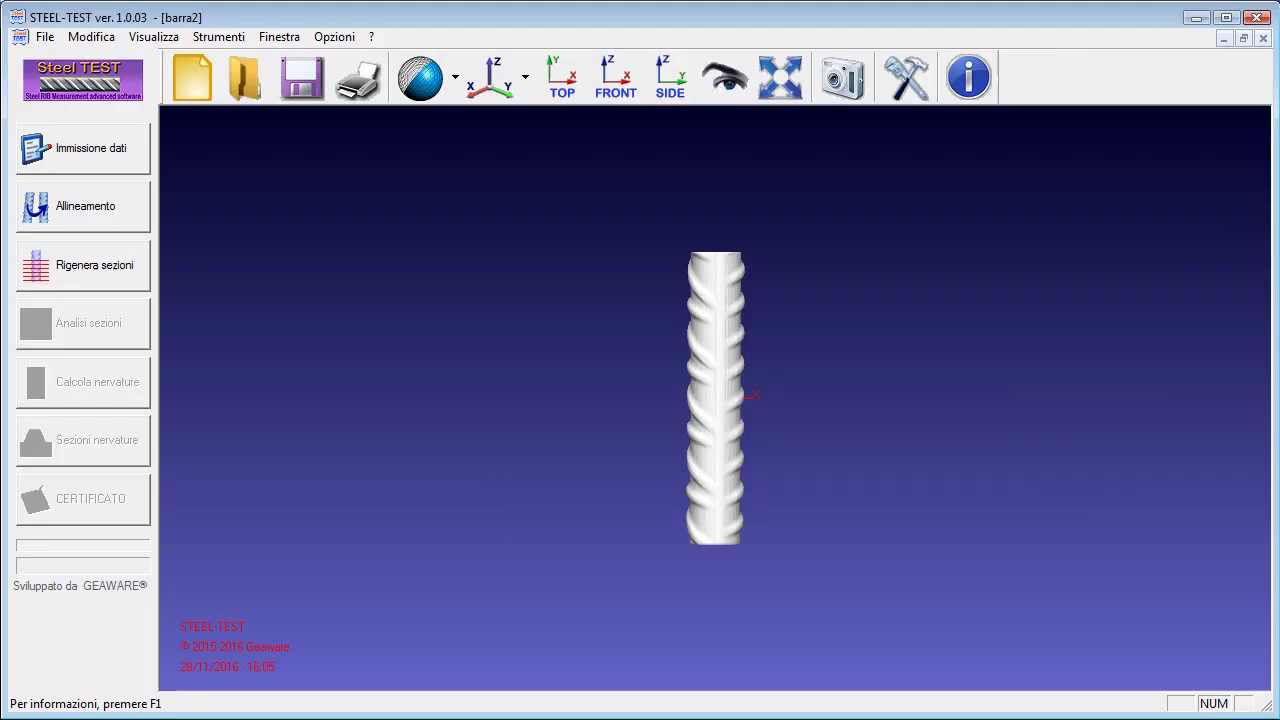
Enter bar type 2) Laminata a caldo saldabile nervata and nominal diameter 14 in Immissione dati
drag(804, 402, 866, 405)
click(90, 149)
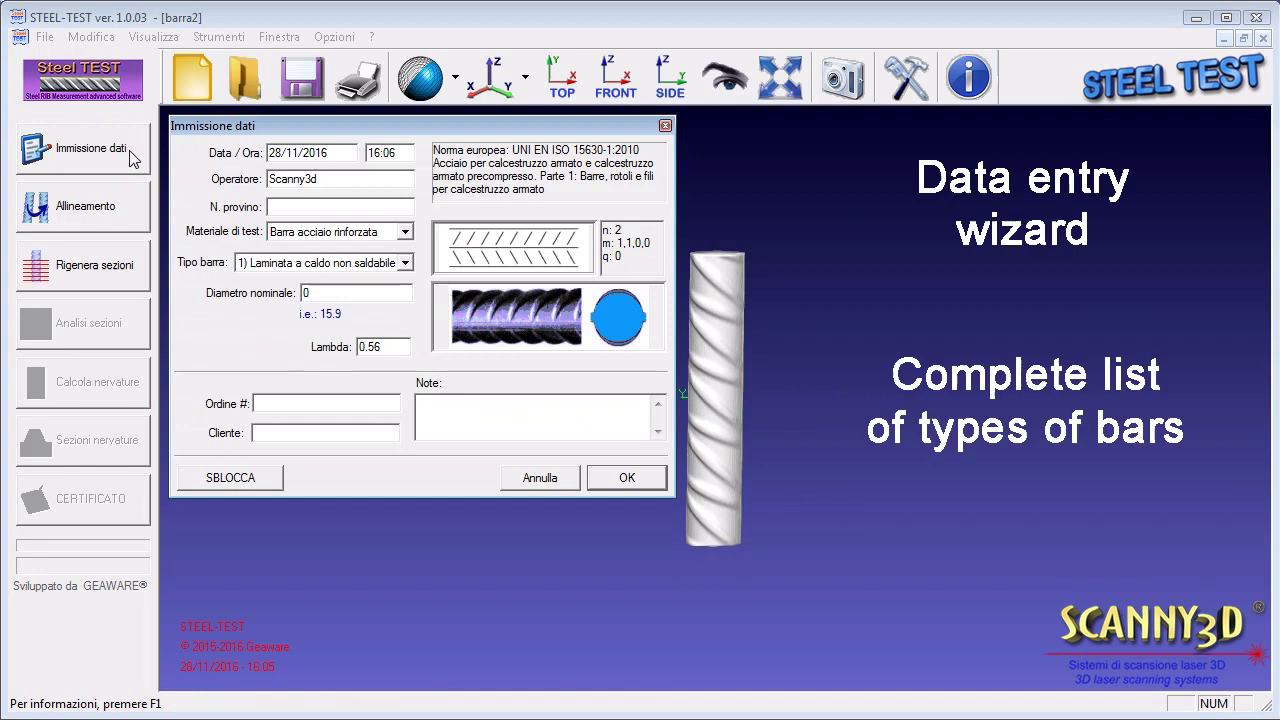
click(405, 263)
click(388, 283)
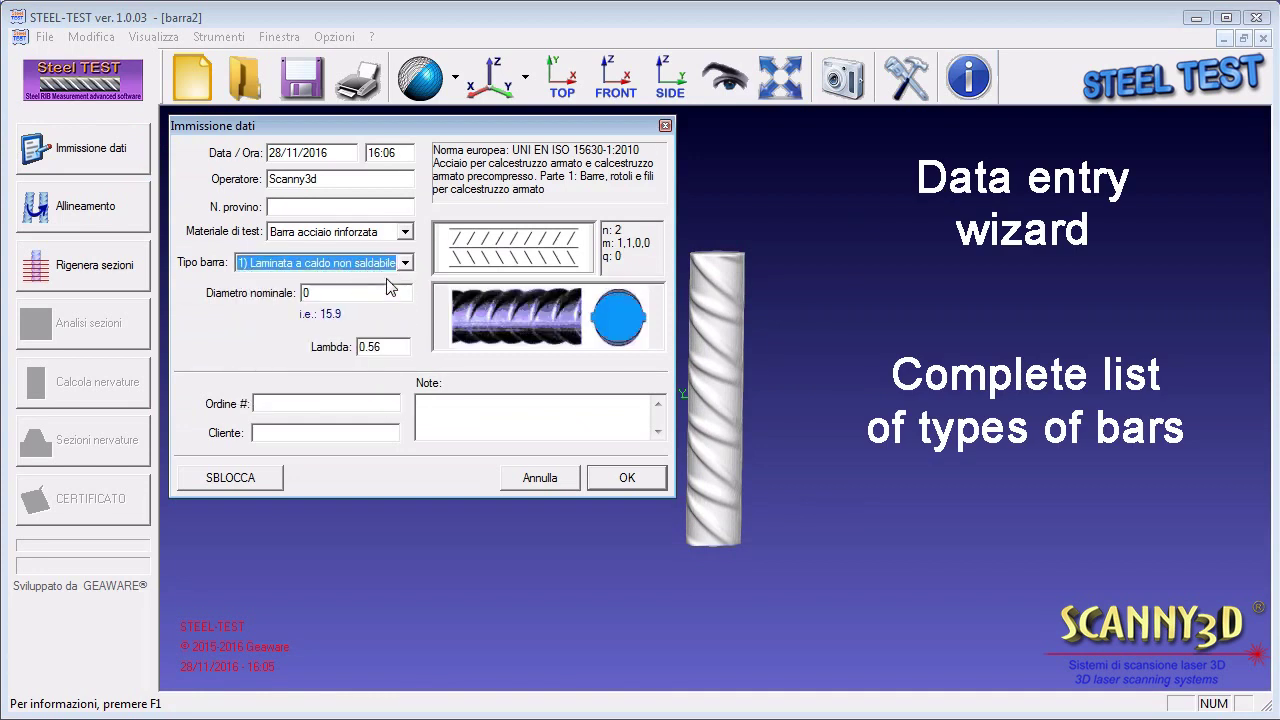
key(Down)
key(Down)
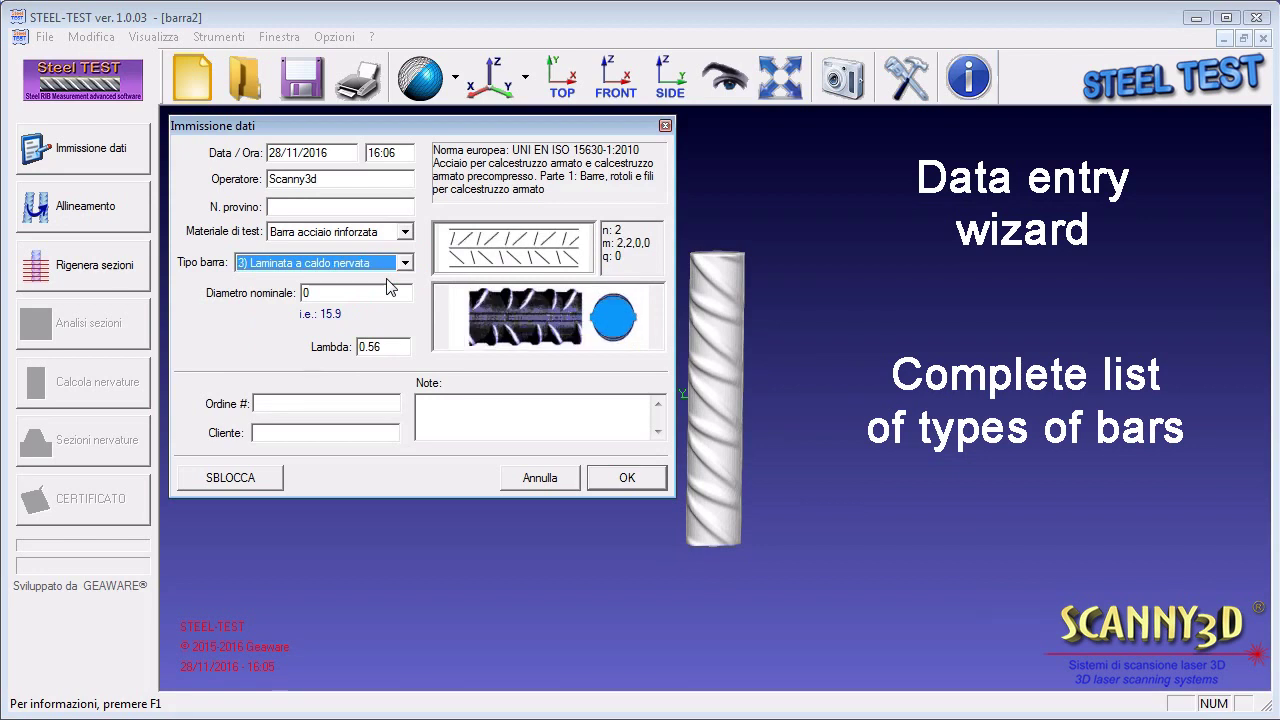
key(Down)
key(Down)
key(Down)
key(Down)
key(Down)
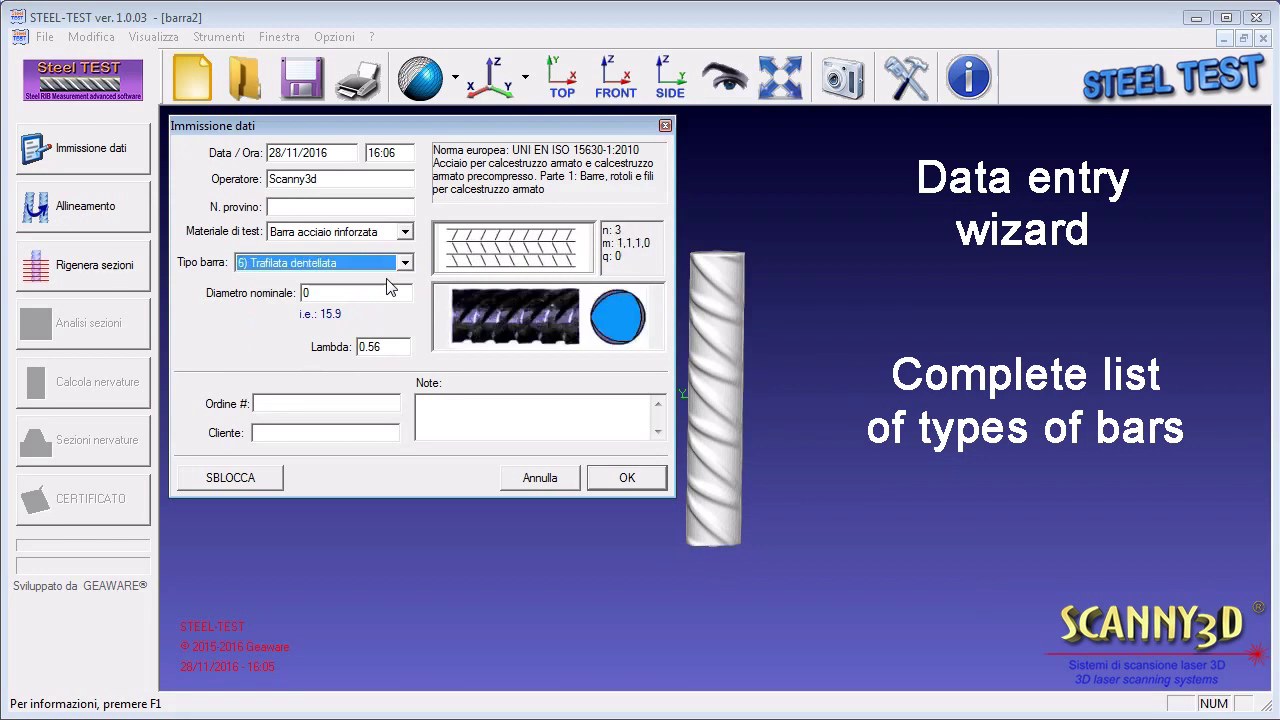
key(Down)
key(Down)
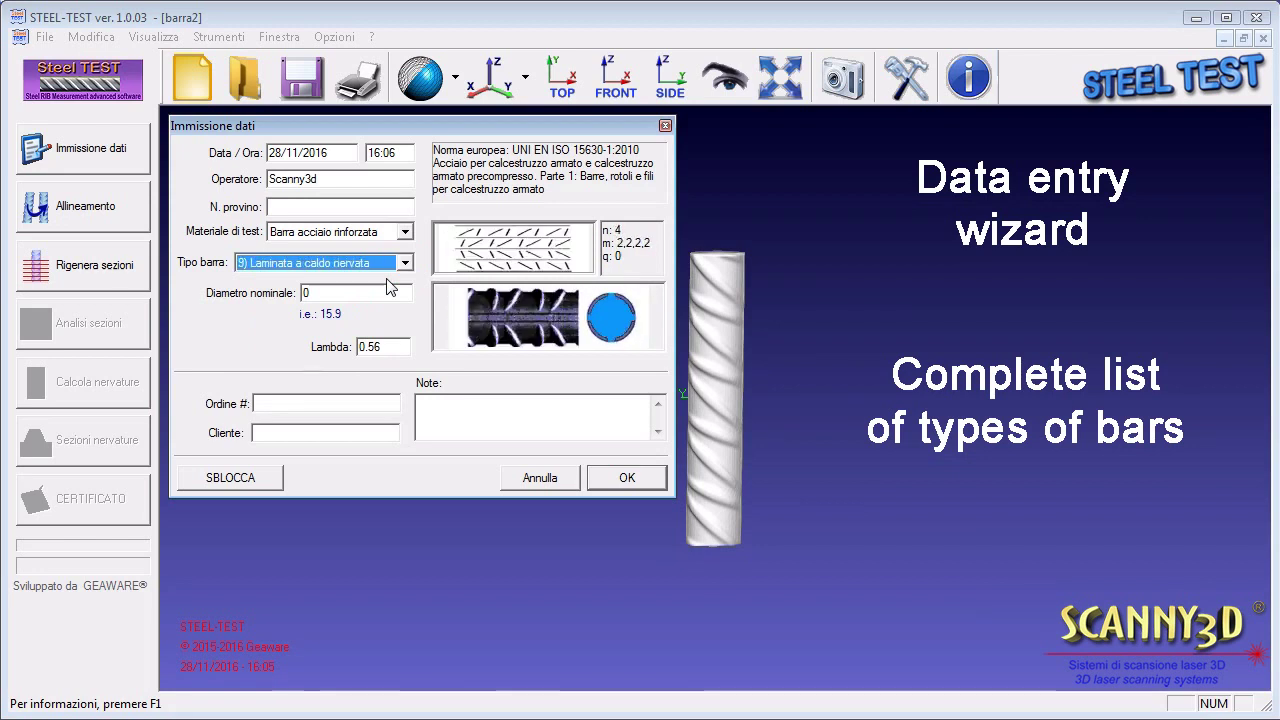
click(404, 263)
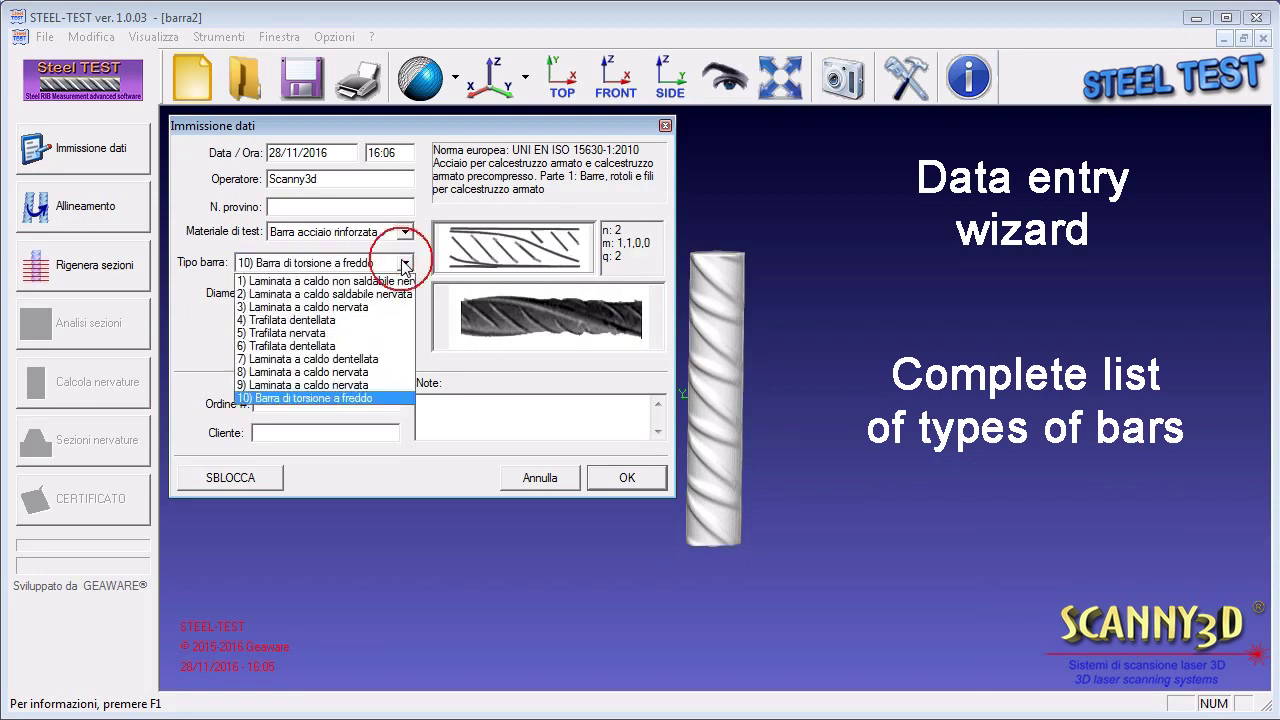
click(389, 295)
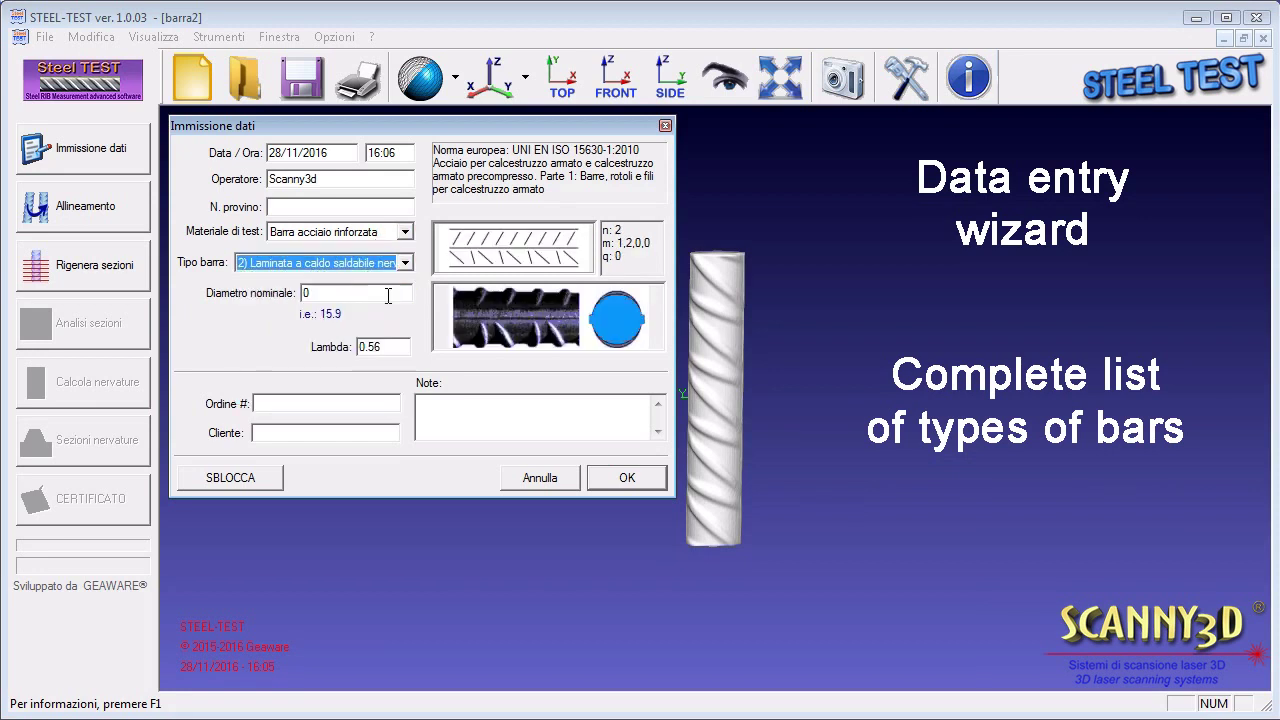
key(Tab)
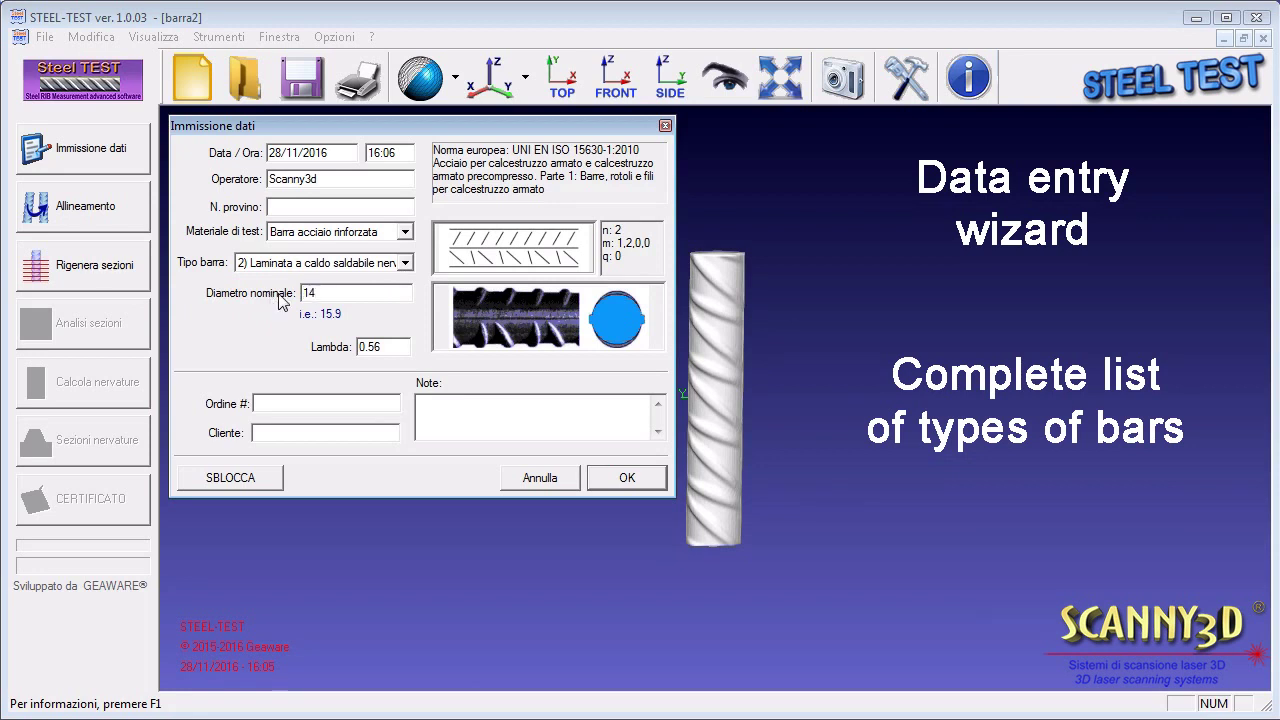
Auto-align the bar's centres vertically (angle 0.03°) and browse its 196 cross-sections
click(627, 478)
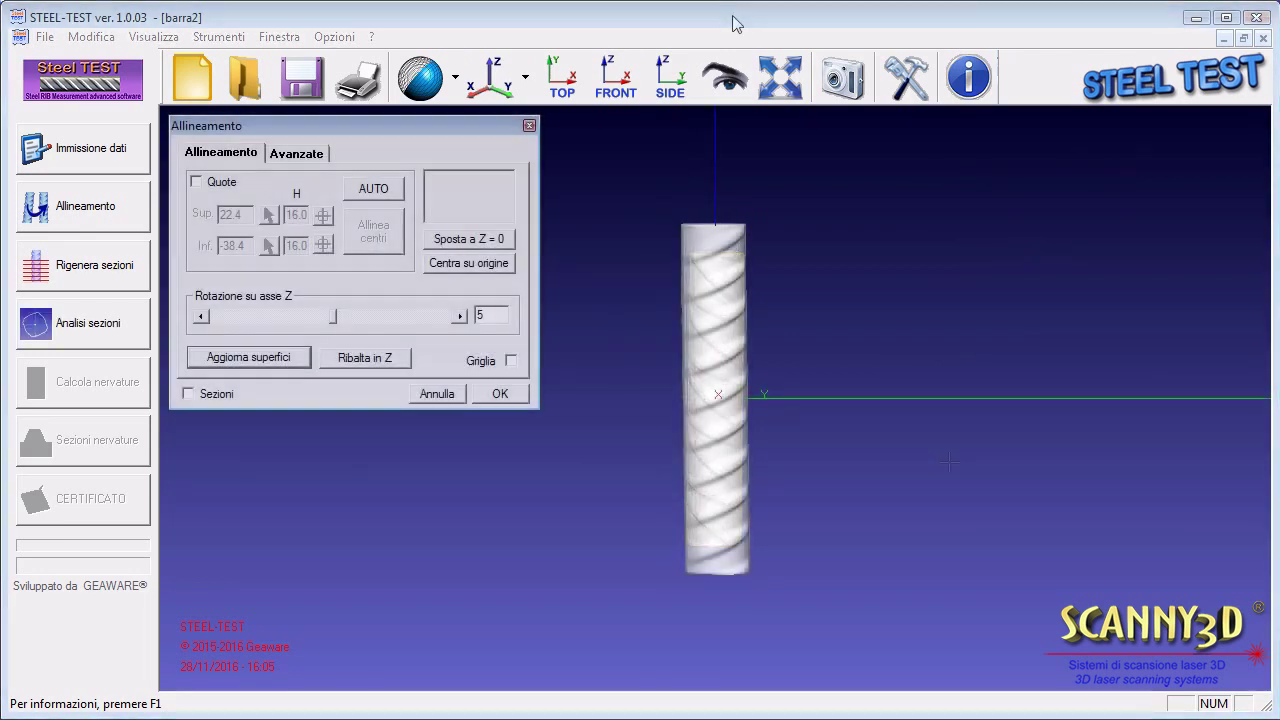
click(670, 90)
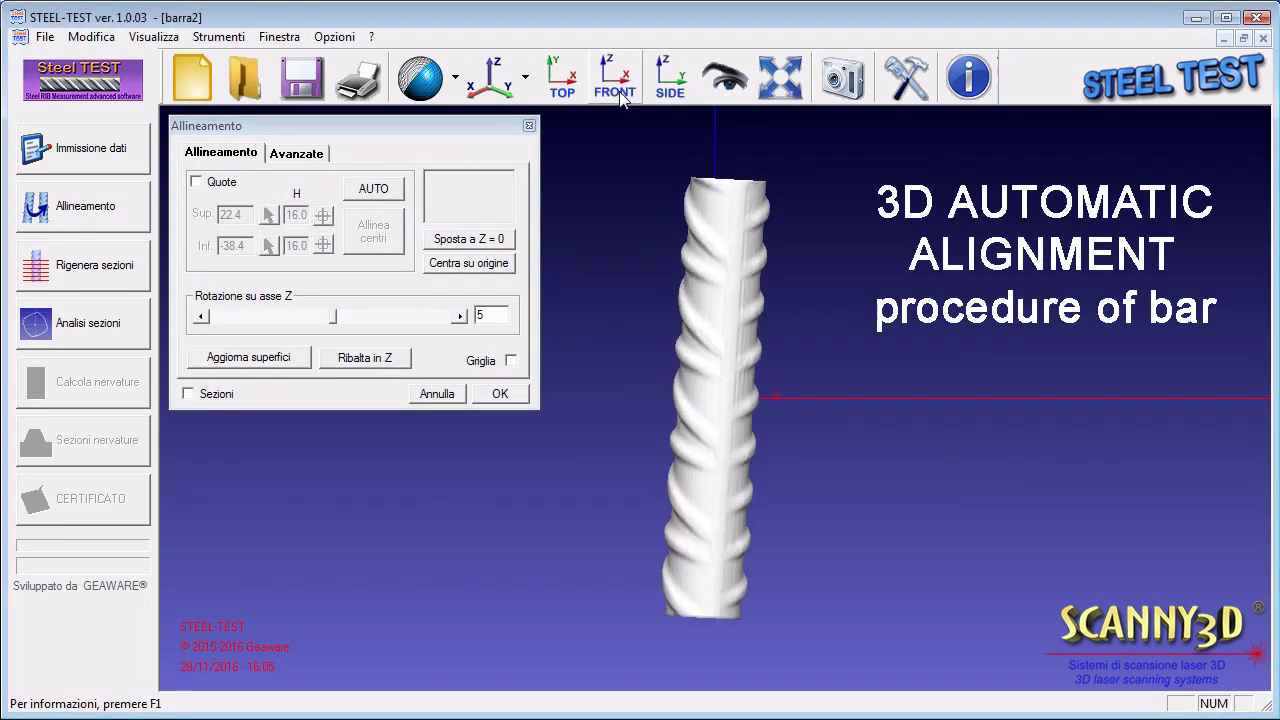
click(372, 190)
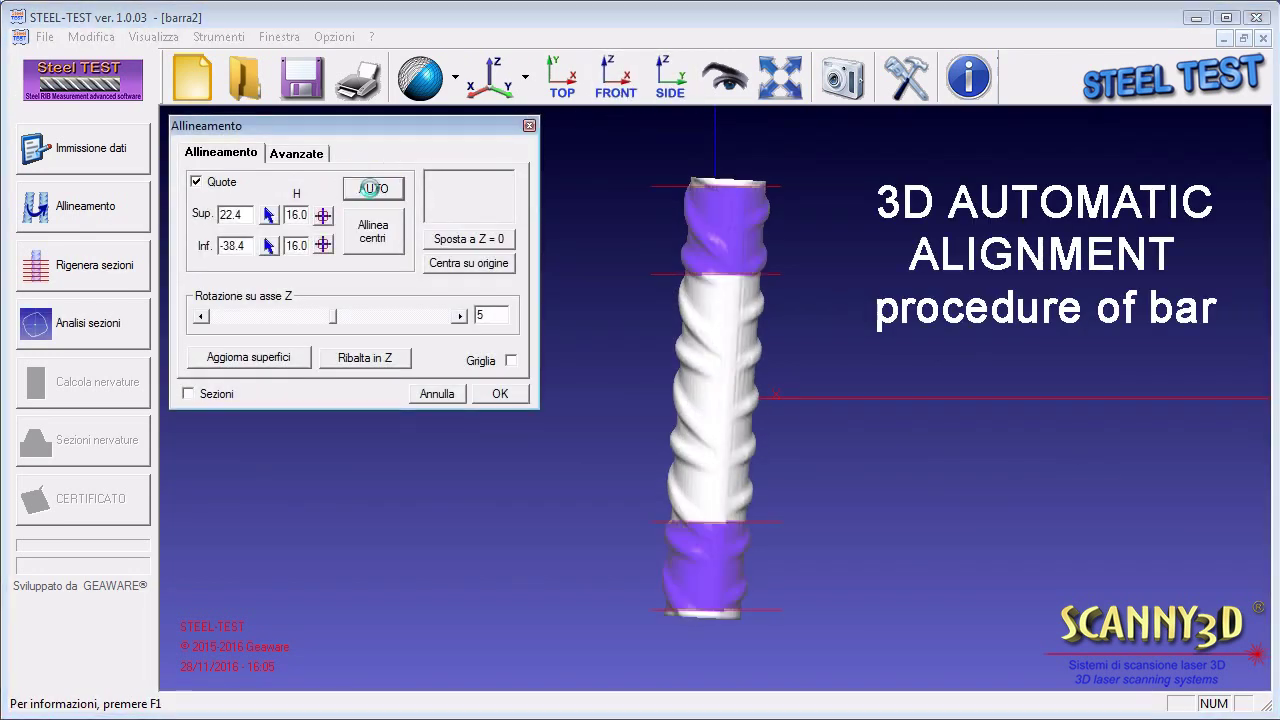
click(376, 235)
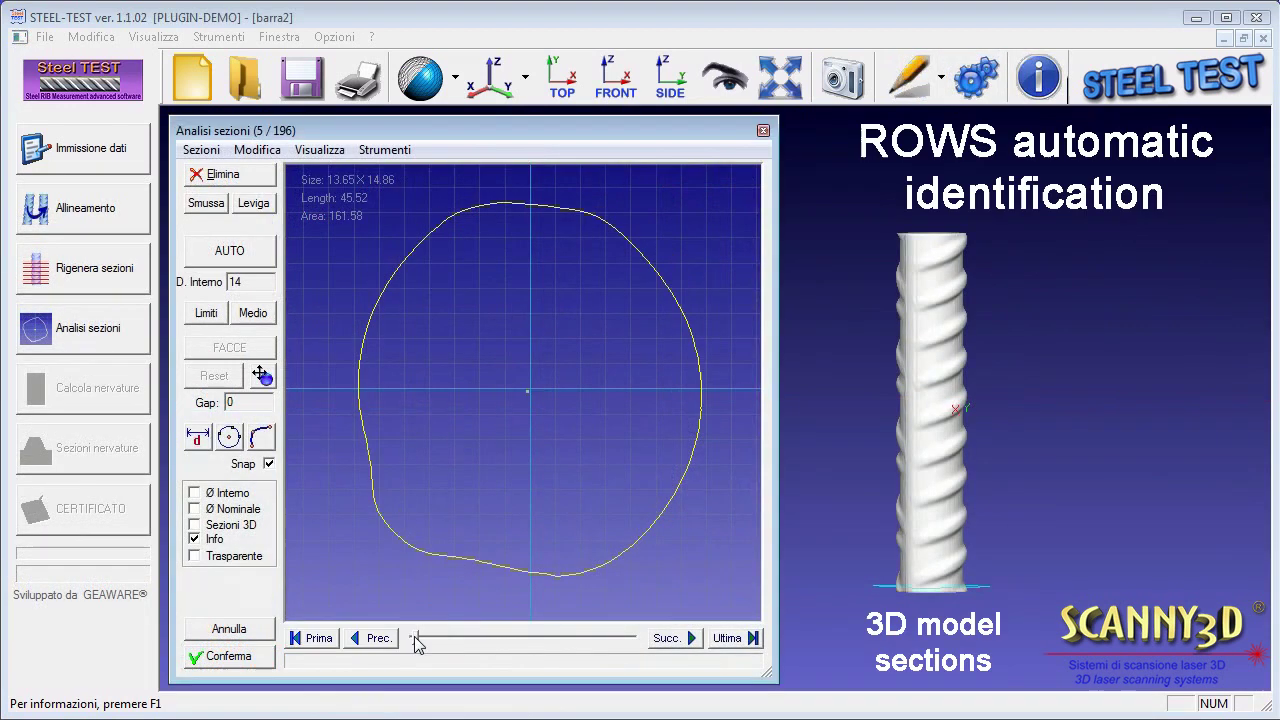
drag(415, 640, 533, 638)
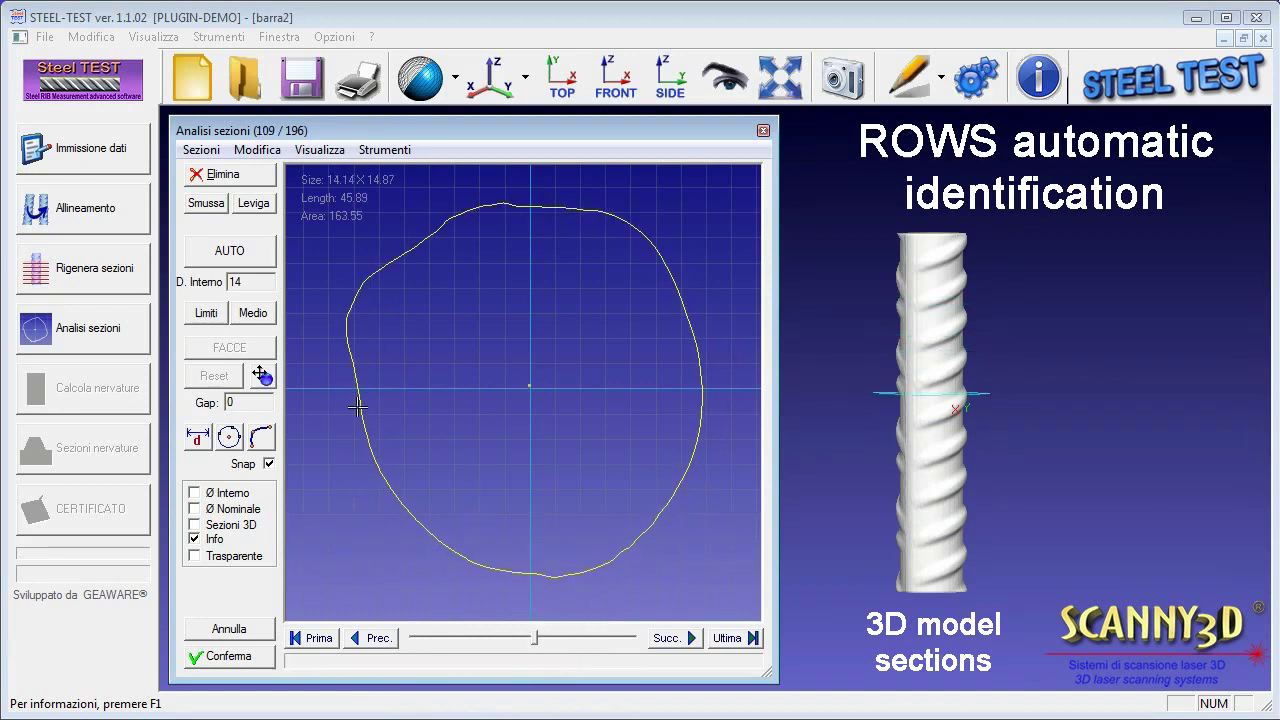
Auto-identify each section's rib rows, check later sections, and orbit the bar to a side view
click(250, 258)
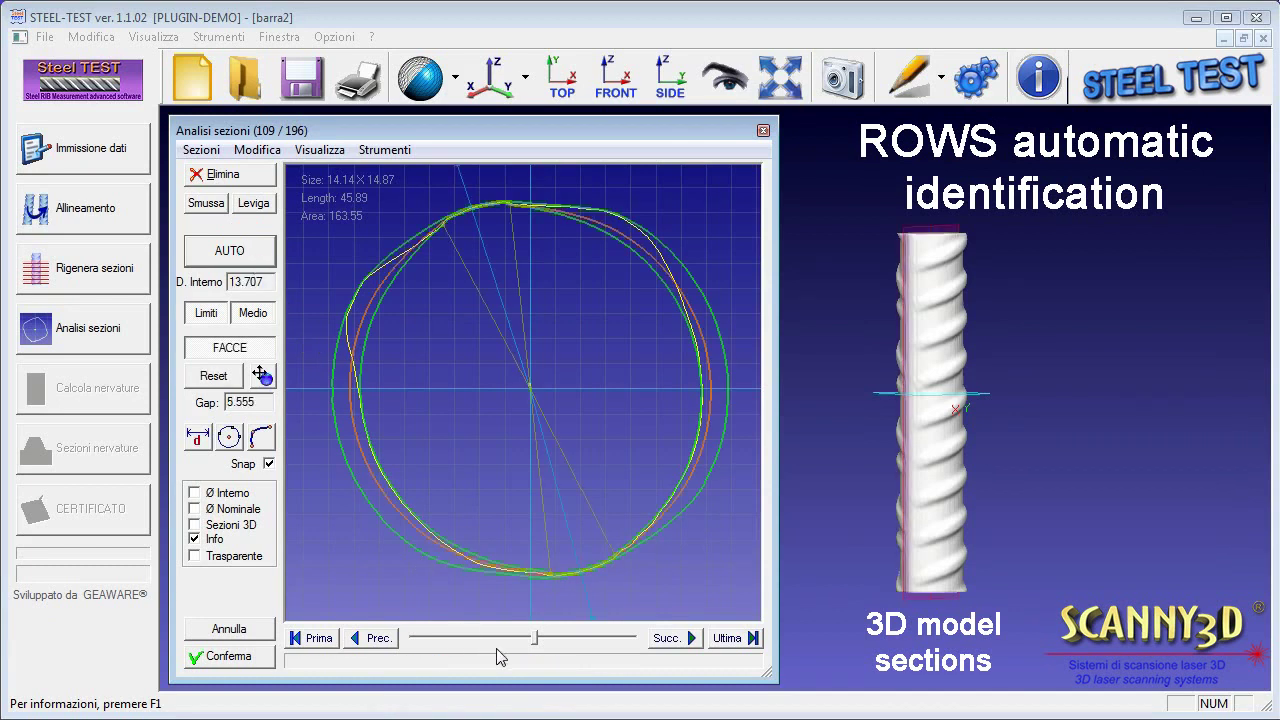
drag(535, 643, 447, 660)
click(562, 78)
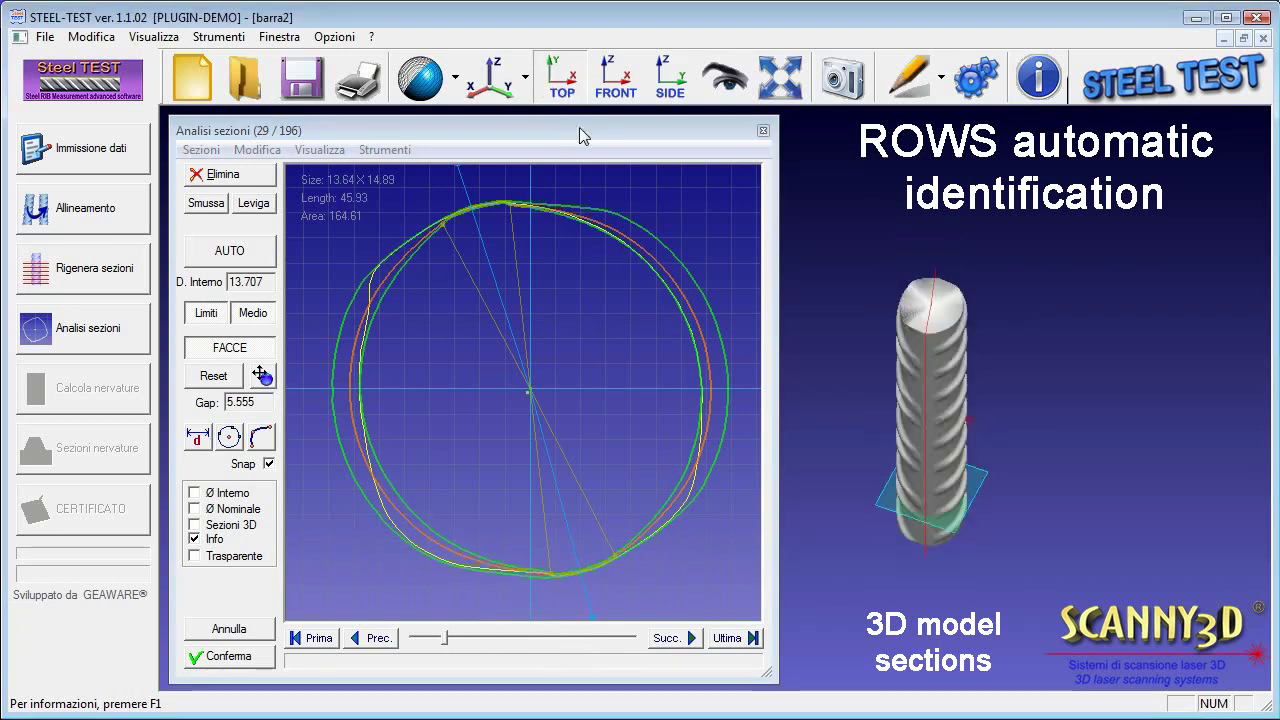
scroll(930, 420, up, 3)
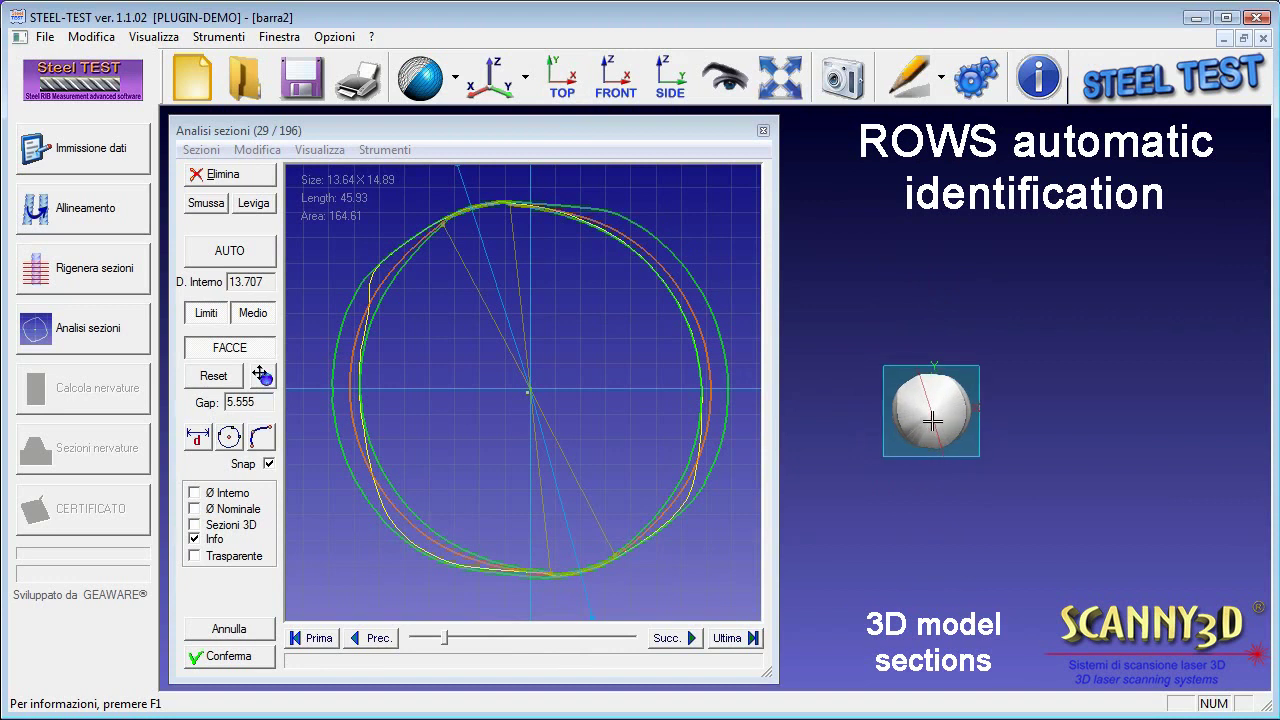
drag(940, 447, 1059, 380)
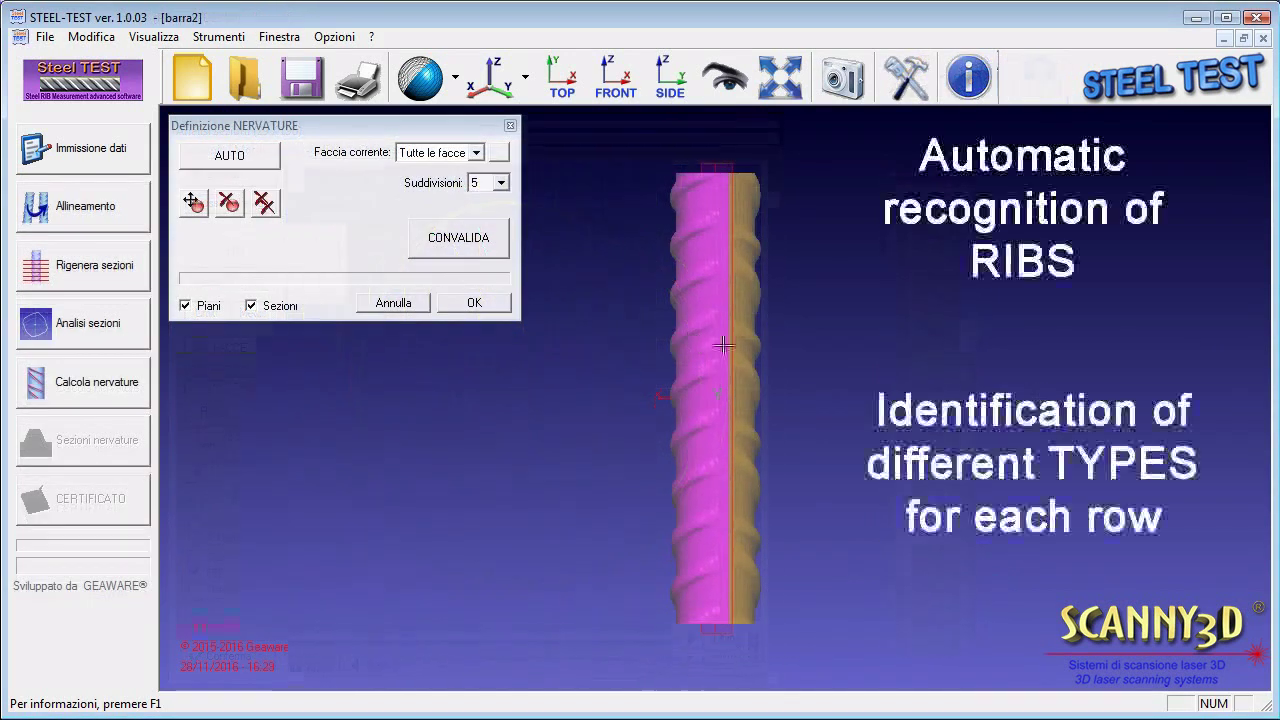
drag(675, 330, 578, 296)
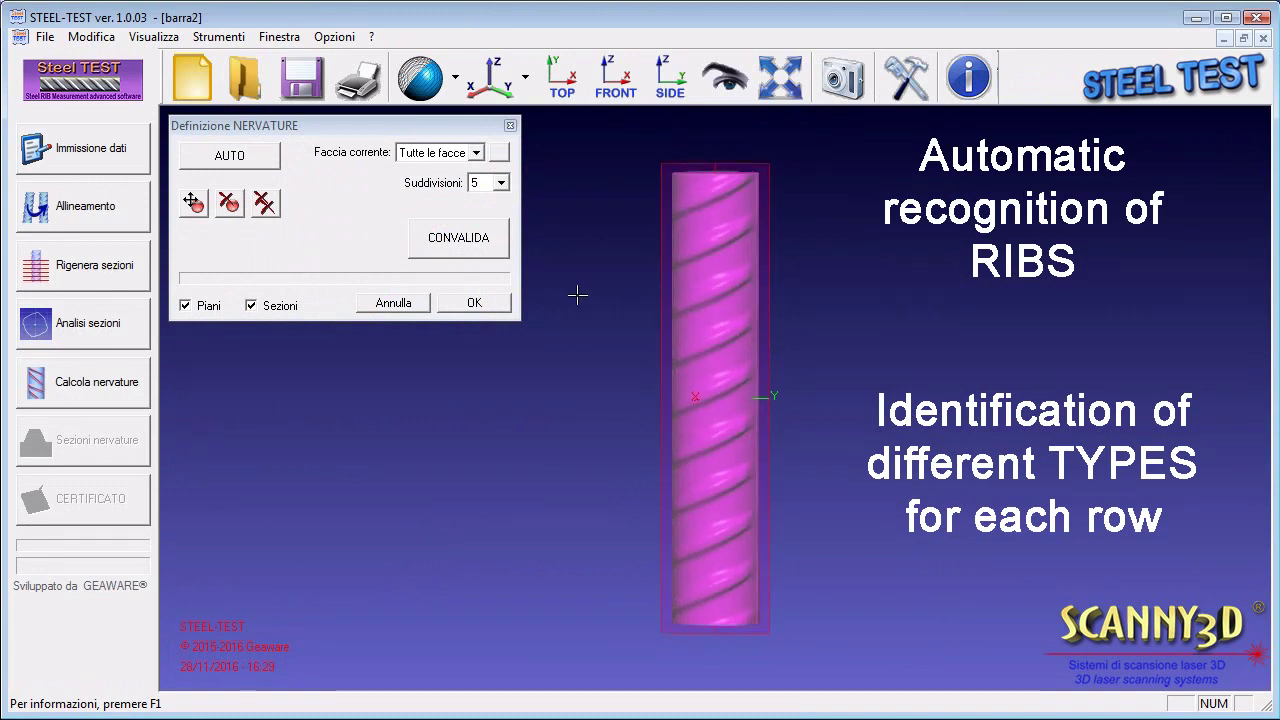
Auto-detect the ribs along the bar and validate them into linked rows
click(270, 163)
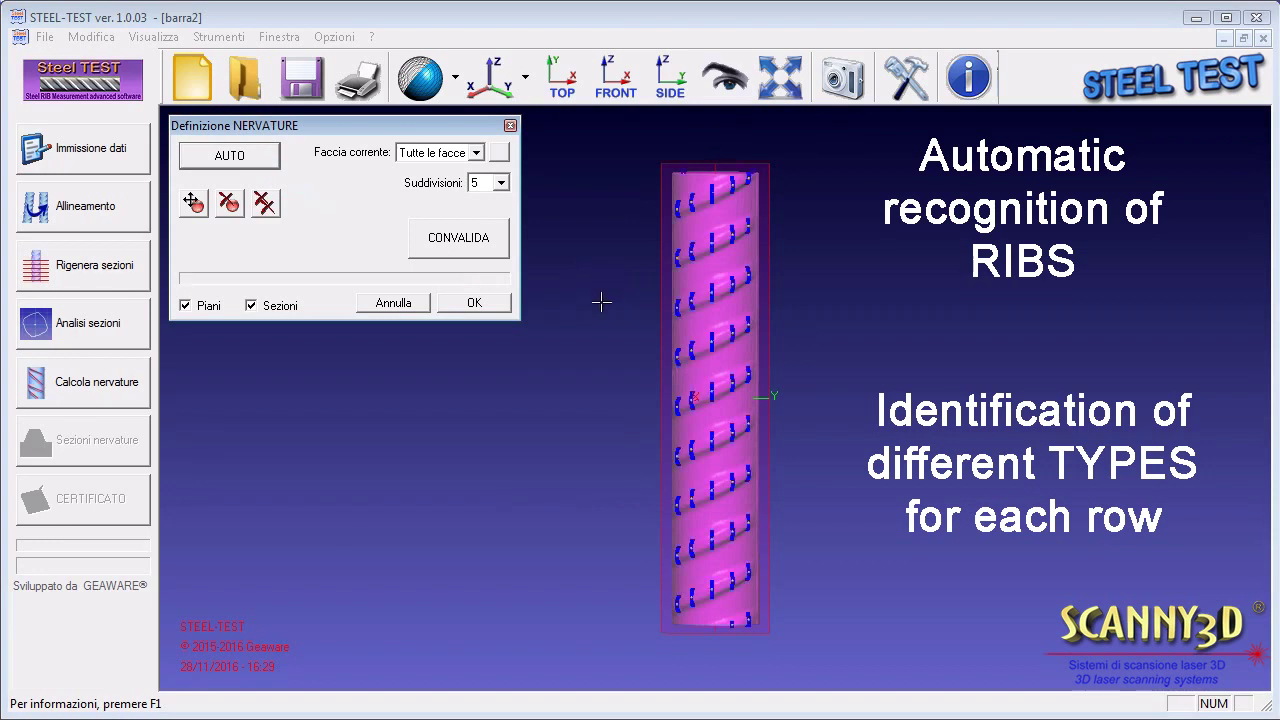
scroll(600, 297, up, 5)
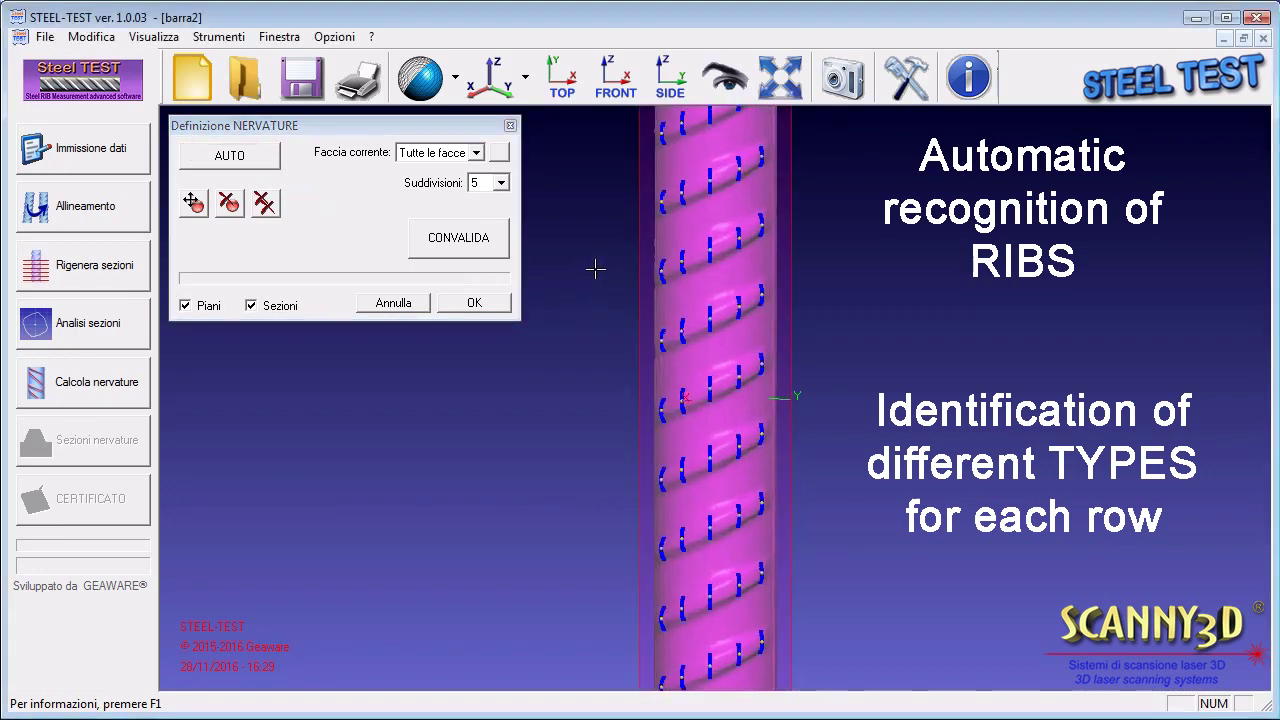
drag(850, 352, 664, 332)
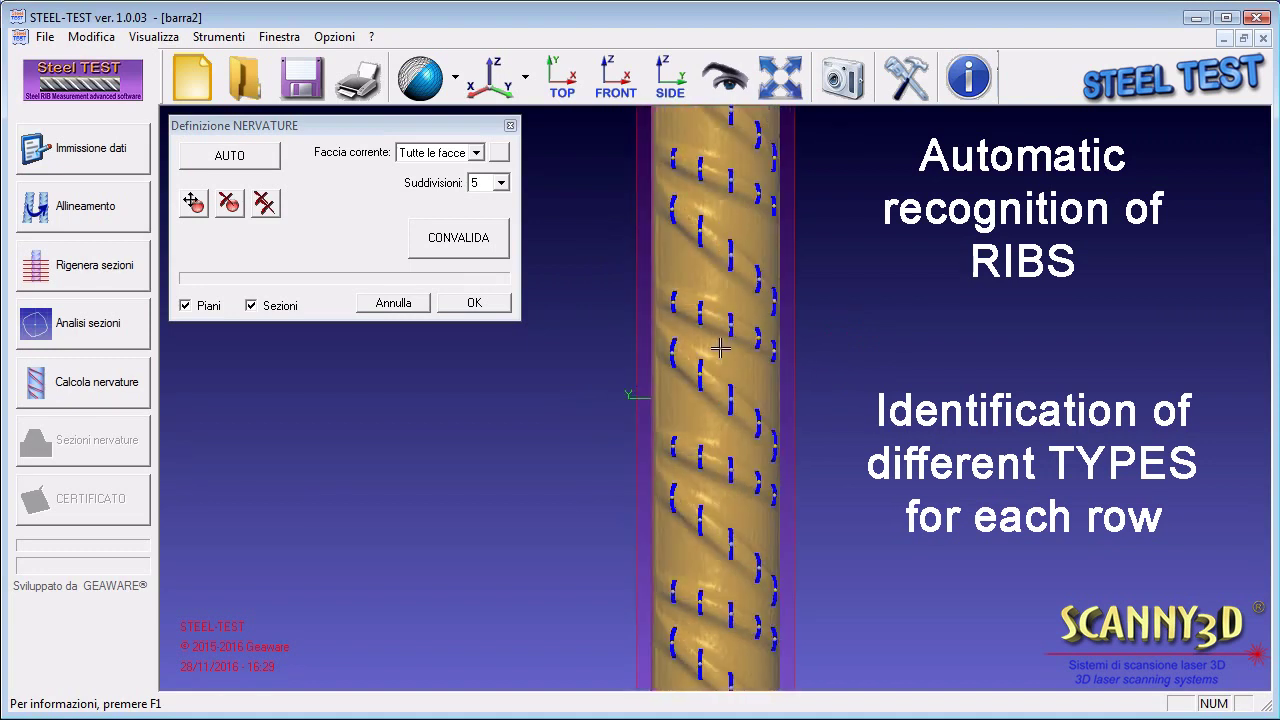
click(497, 256)
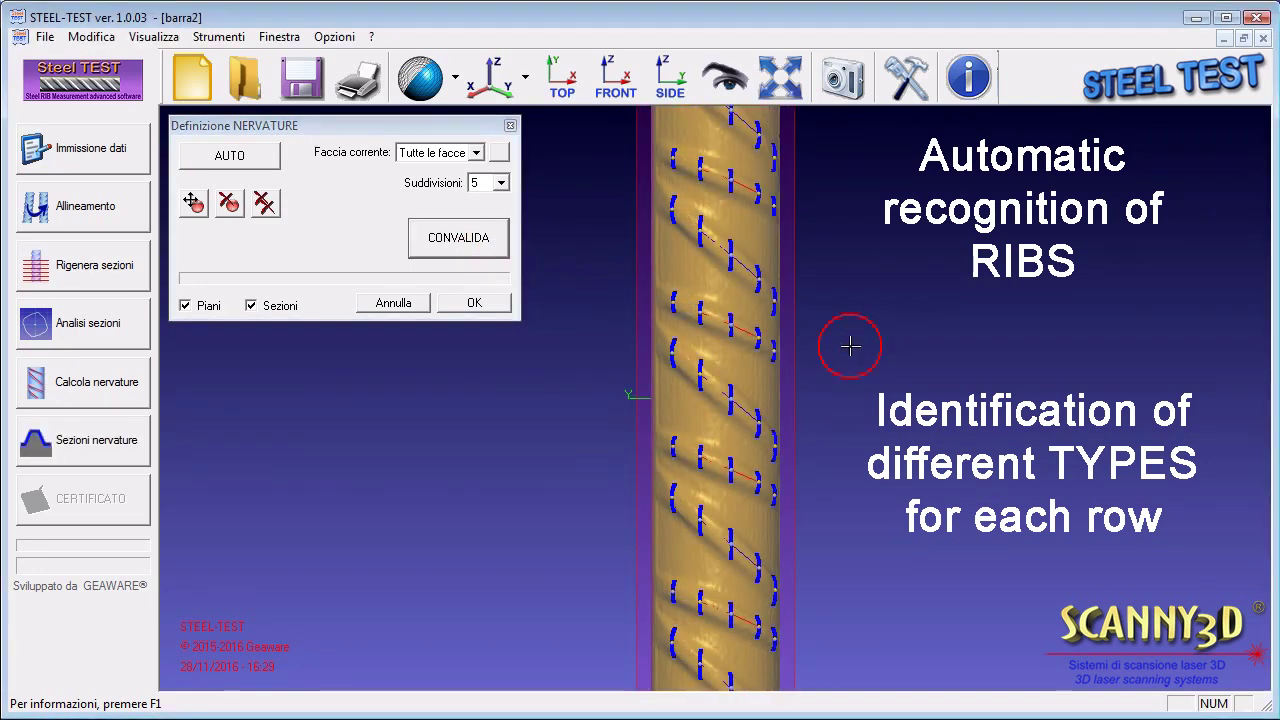
drag(847, 346, 840, 346)
Accept the ribs and validate every rib section profile, giving relative rib area 0.082
click(497, 304)
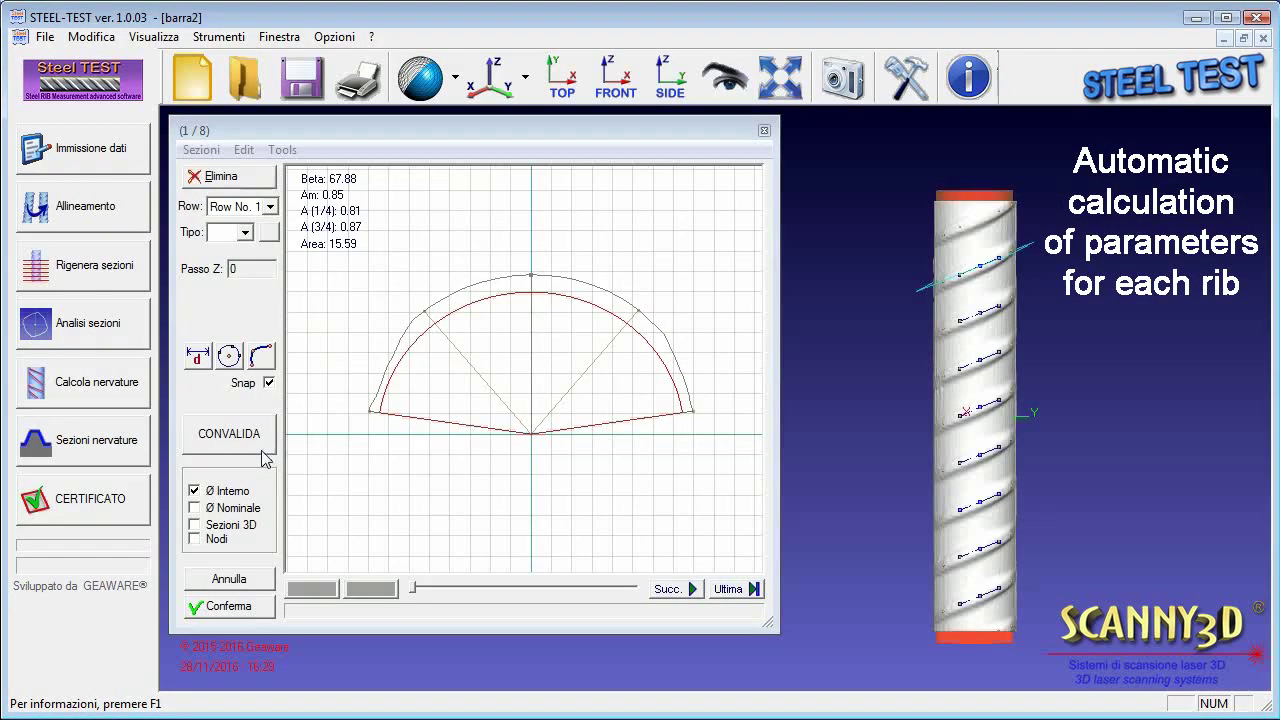
click(256, 436)
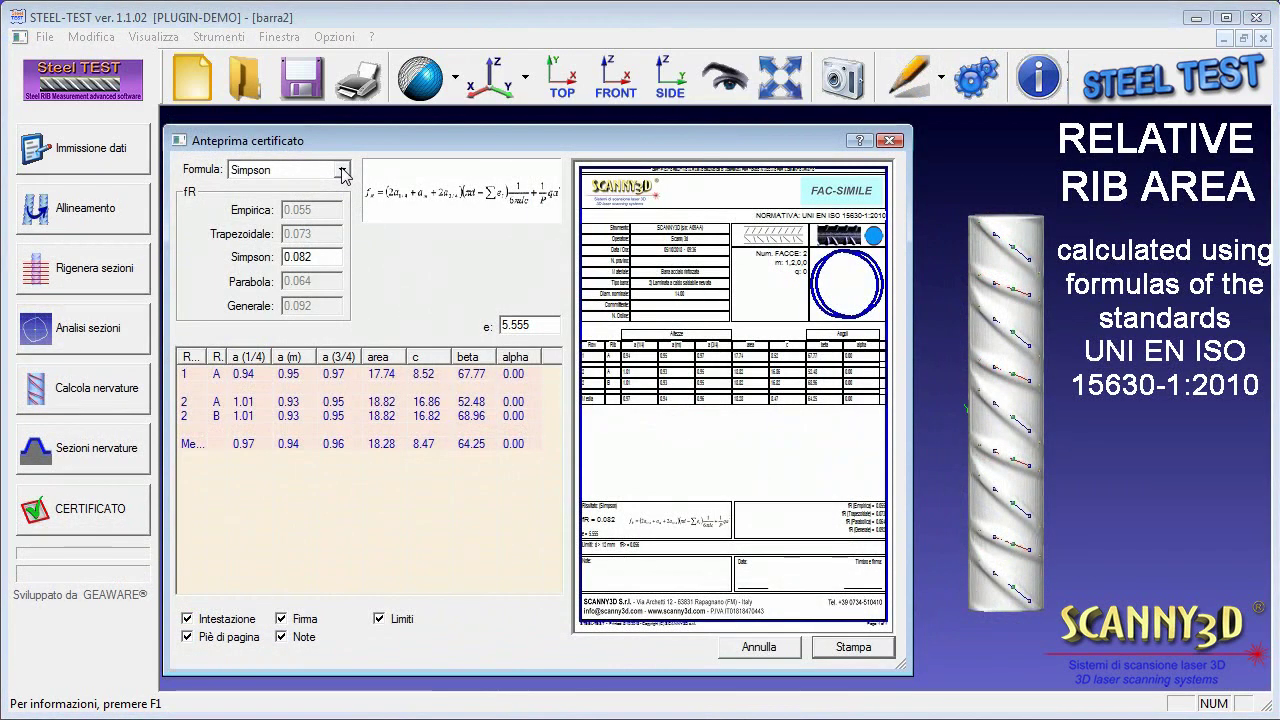
click(342, 171)
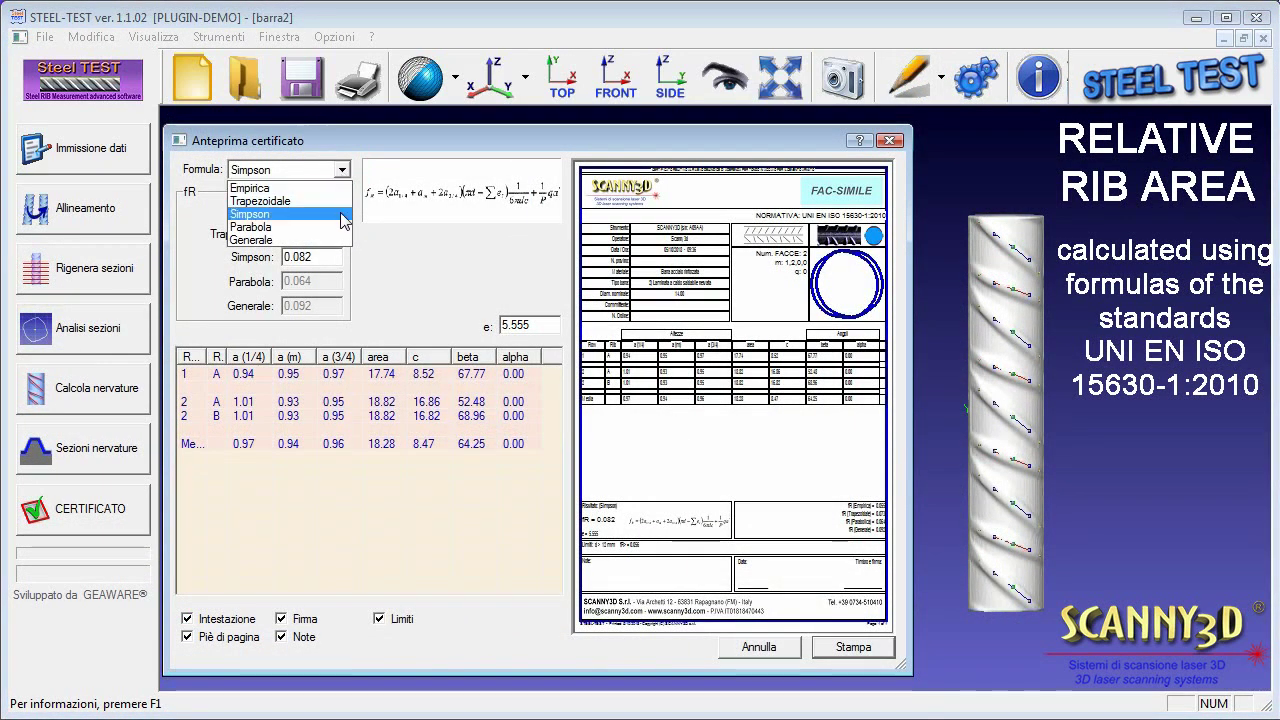
Compare the rib area formulas, starting with Empirica, and settle on Simpson
click(341, 190)
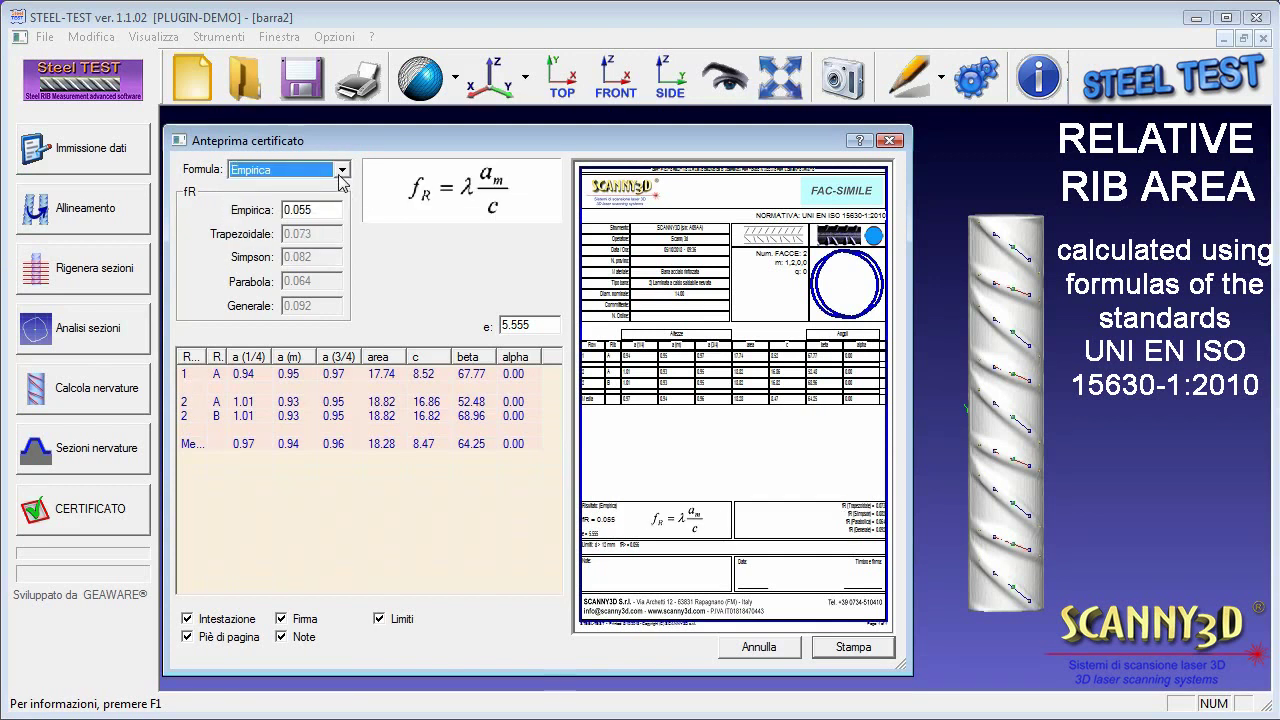
scroll(341, 178, down, 1)
scroll(341, 178, down, 1)
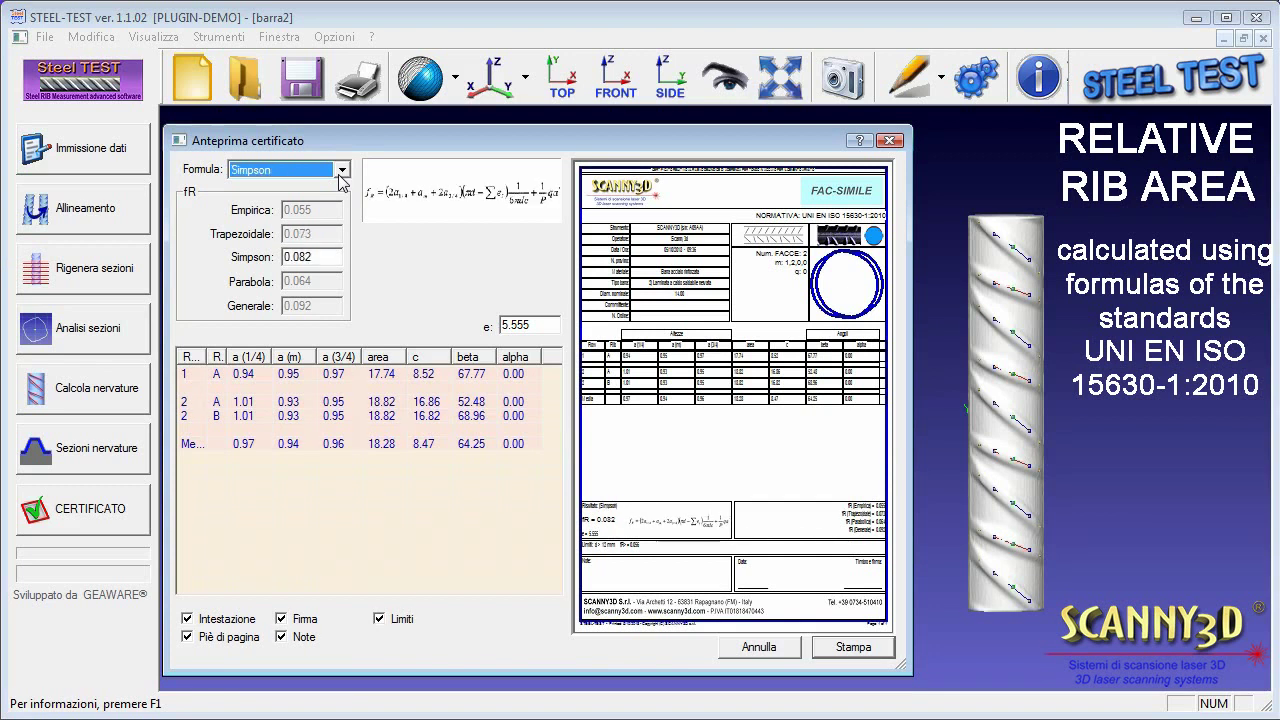
scroll(341, 178, down, 1)
scroll(341, 178, down, 1)
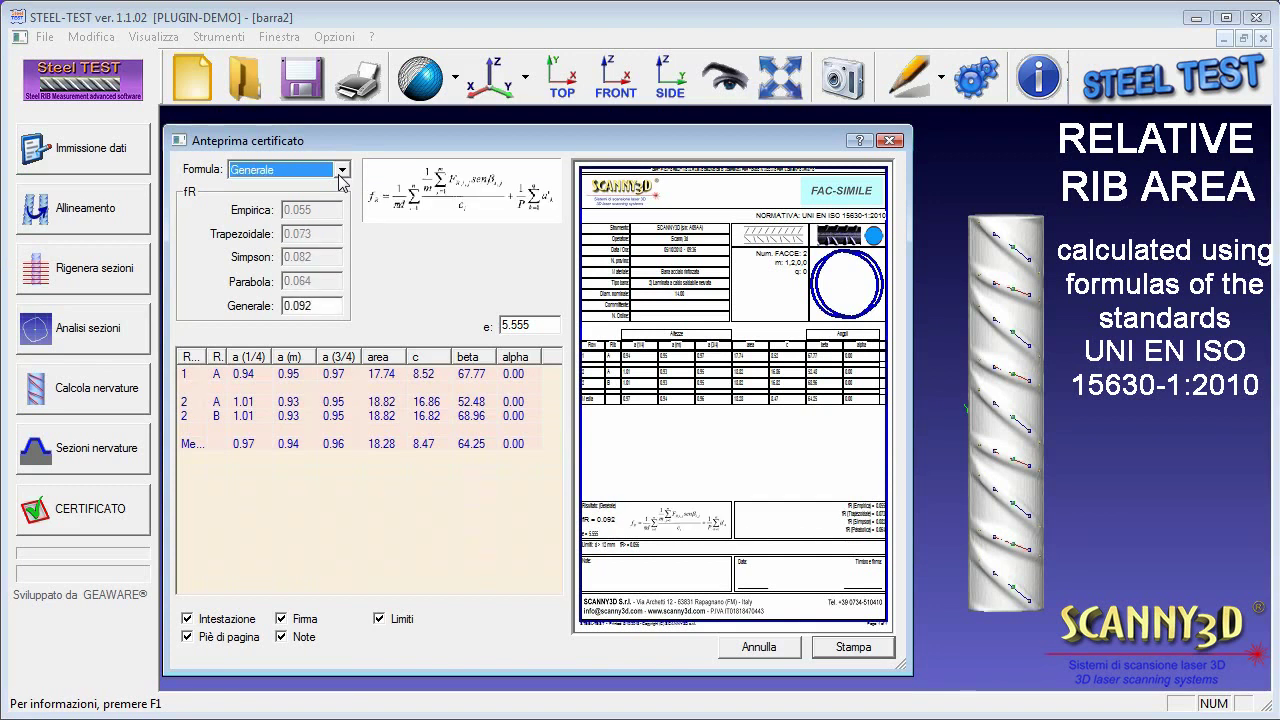
click(344, 170)
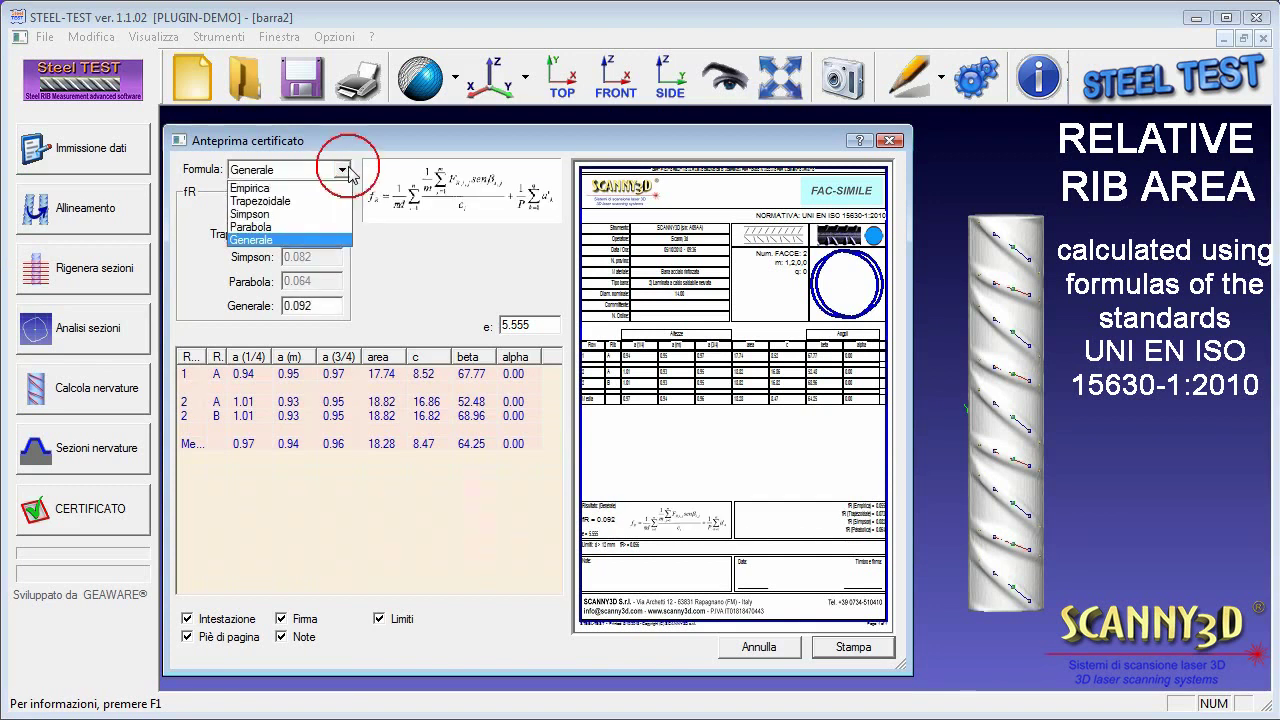
click(336, 218)
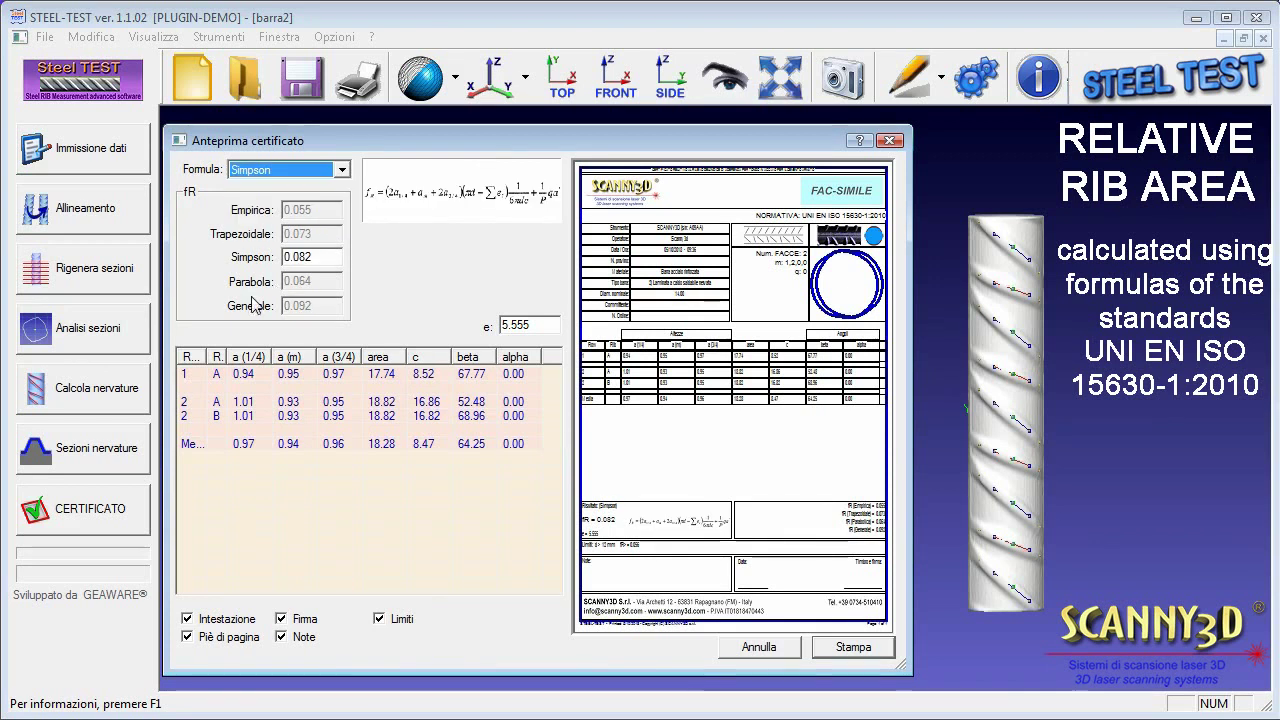
Review the rib A, rib B and Media results, then print the certificate
click(199, 378)
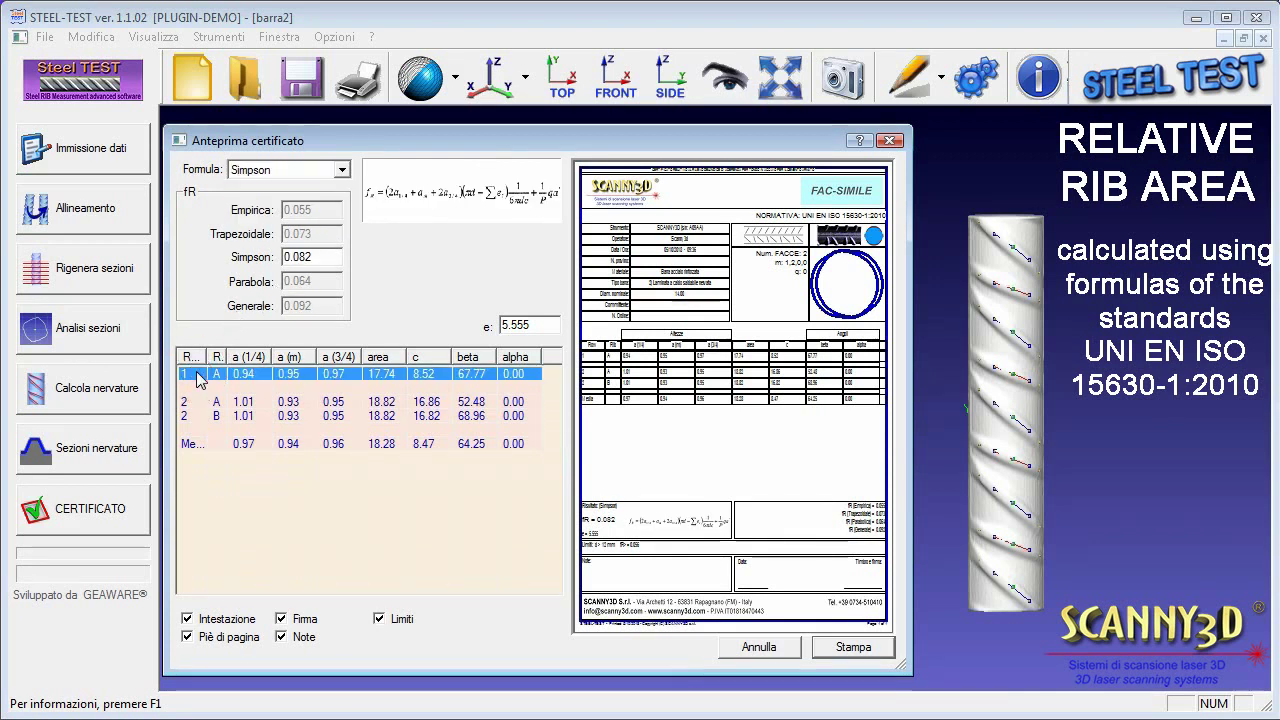
click(200, 403)
click(197, 418)
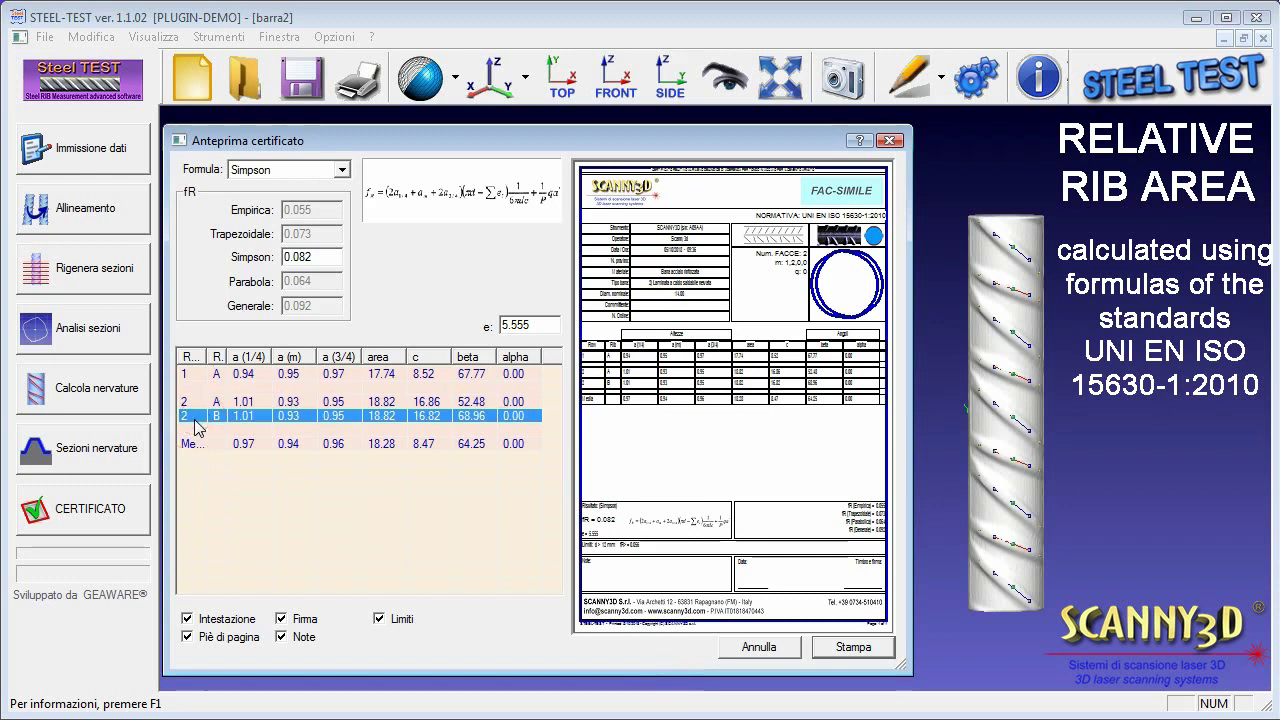
click(197, 446)
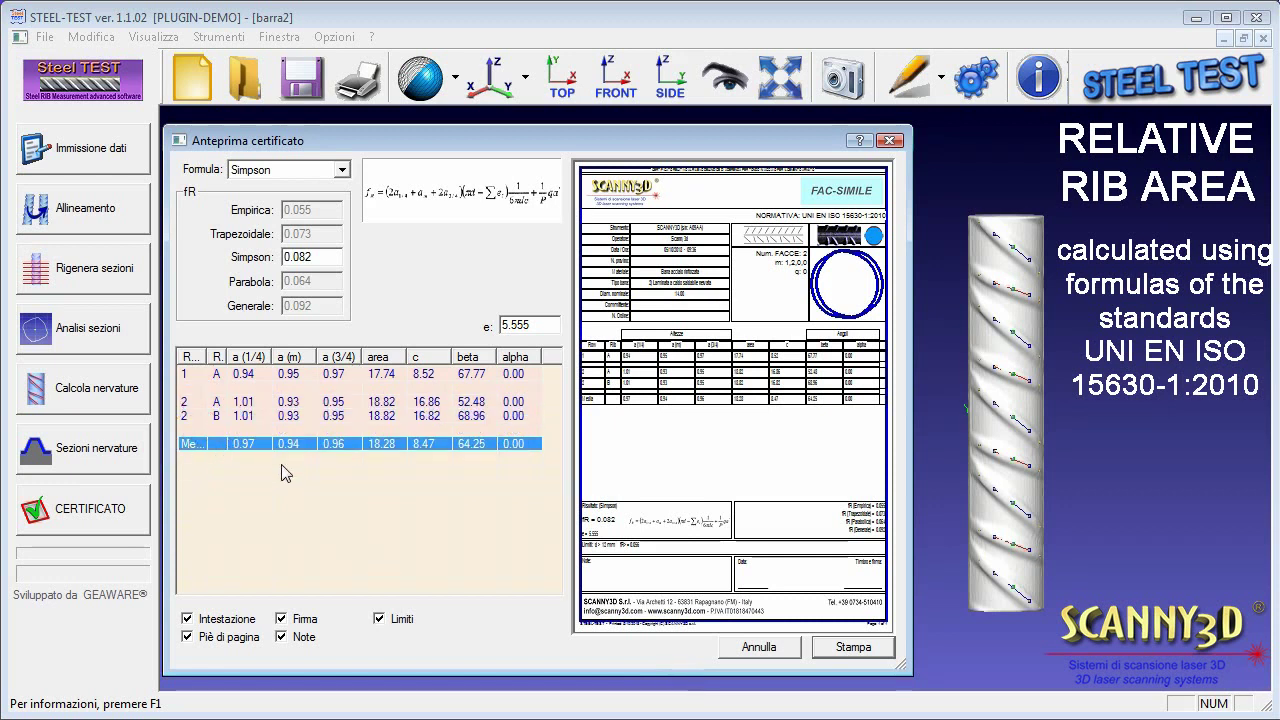
click(847, 650)
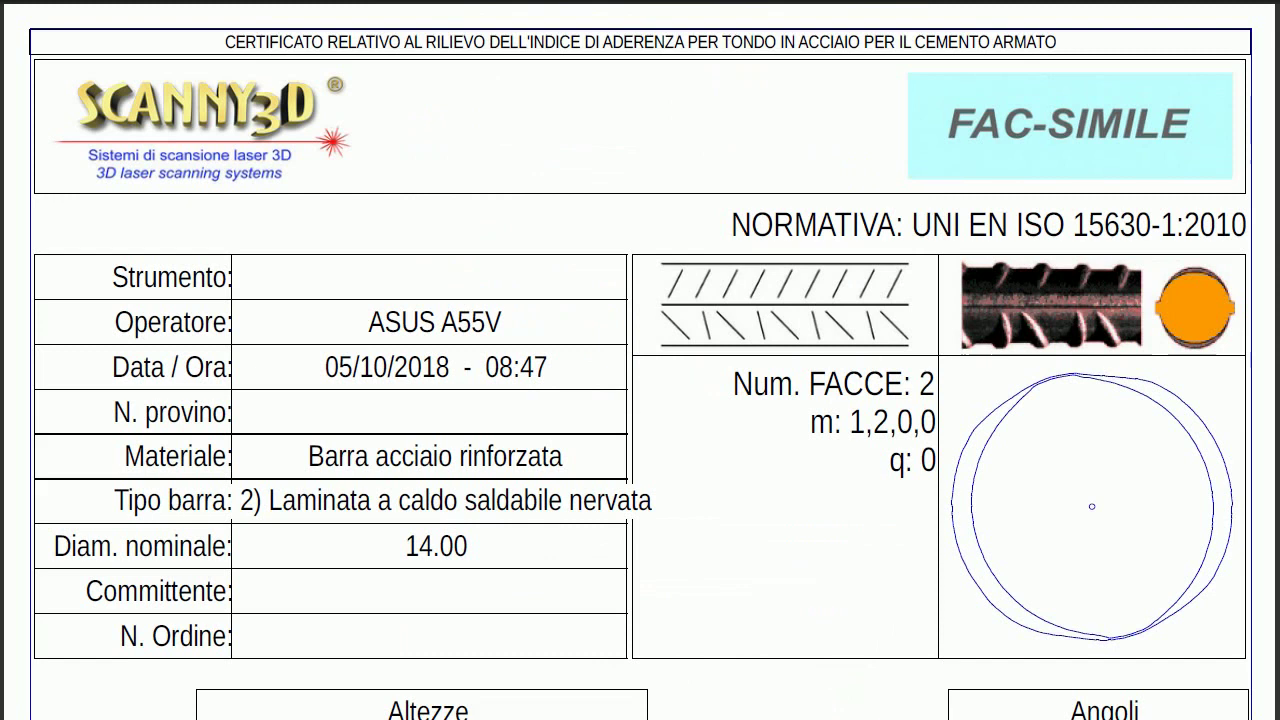
scroll(640, 400, down, 2)
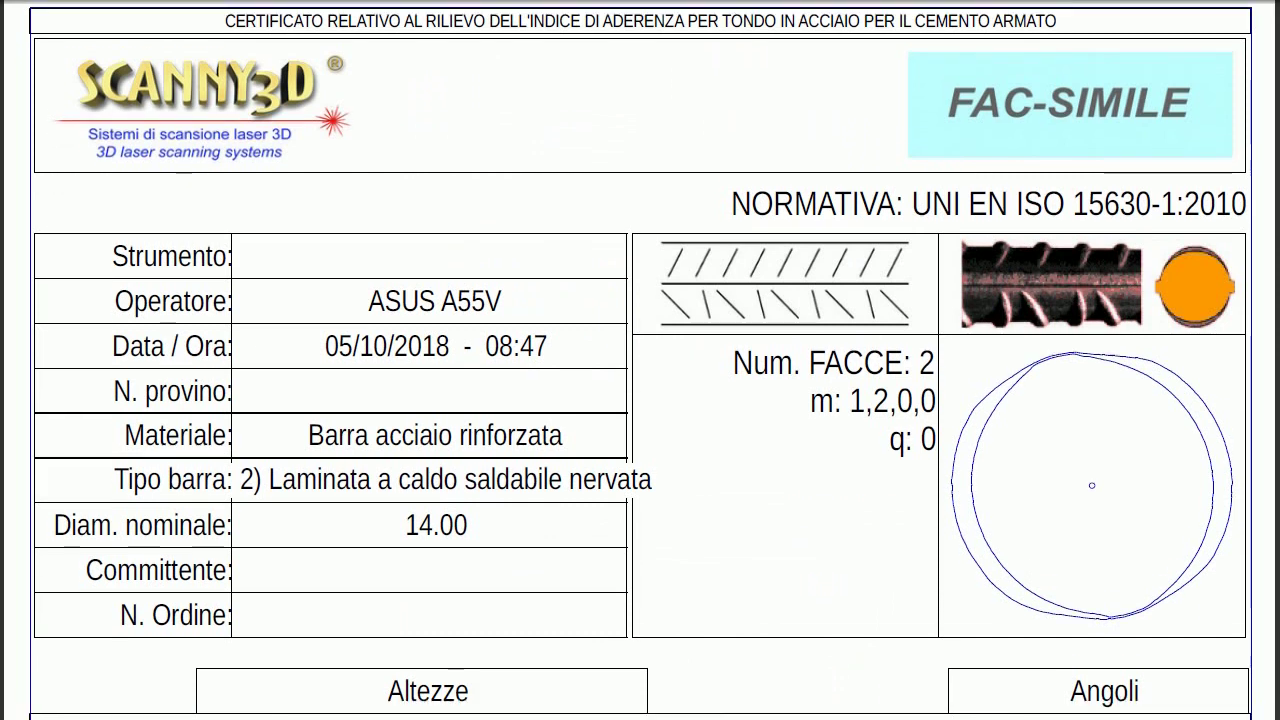
scroll(640, 400, down, 3)
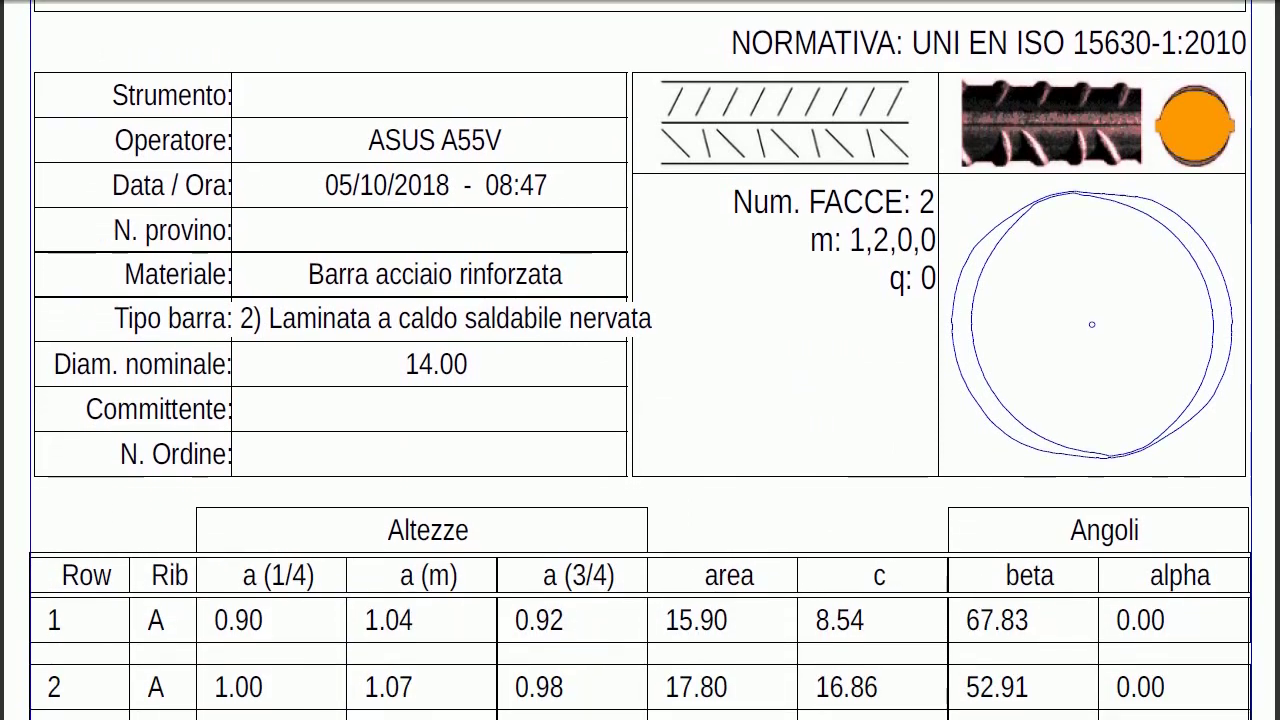